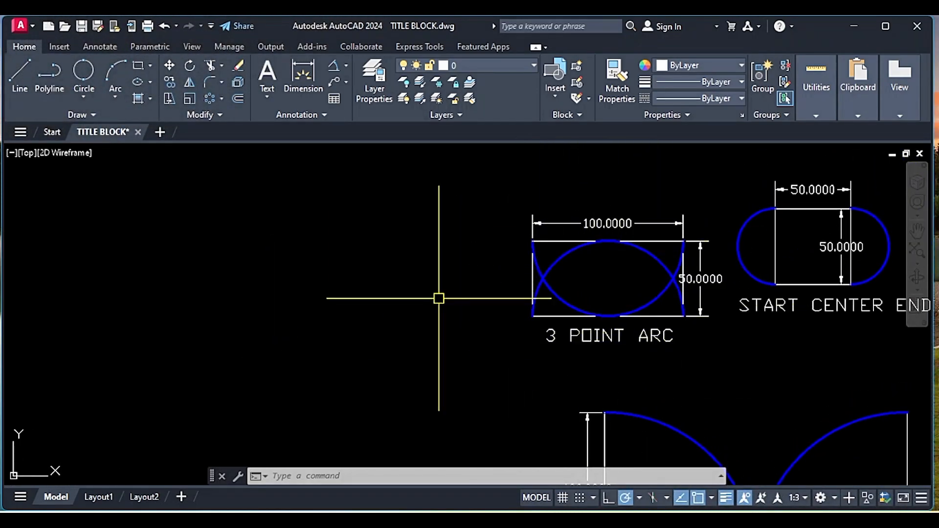
- Start a rectangle with the Line command in the empty area beside the 3 POINT ARC example, drawing a horizontal top edge of 100
type("l")
key("Return")
left_click(249, 295)
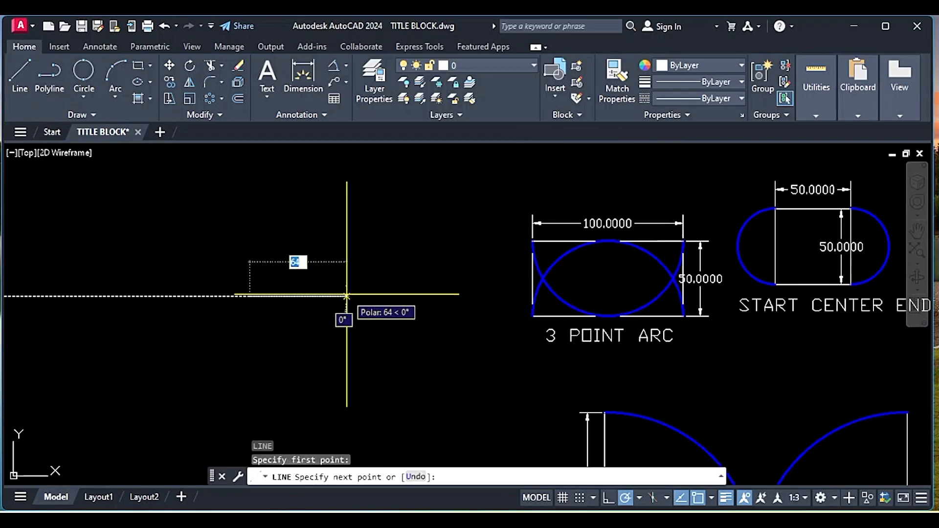
type("100")
key("Return")
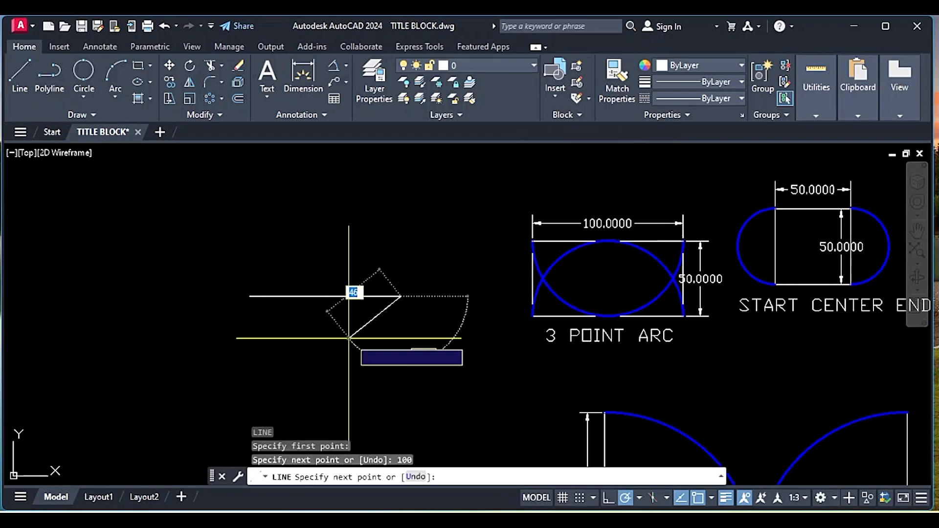
type("0")
key("Return")
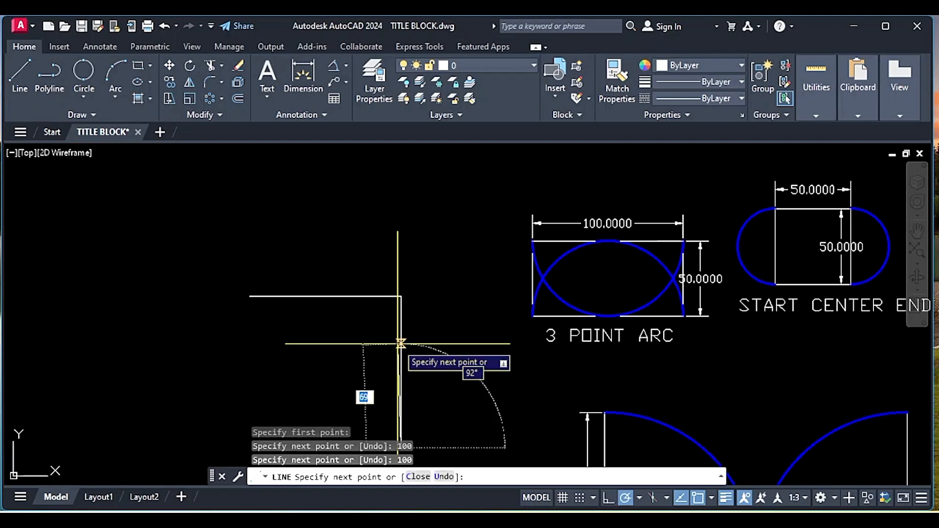
middle_click_drag(292, 352, 312, 300)
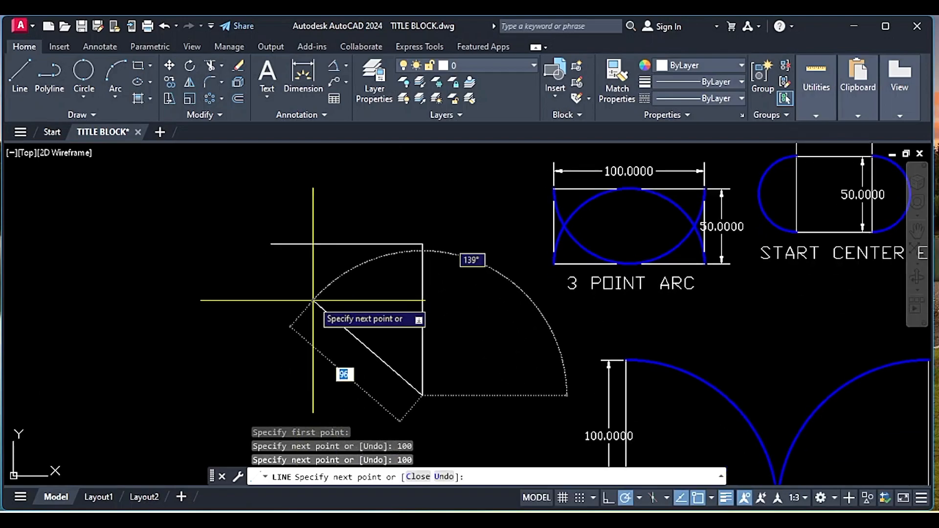
key("ctrl+z")
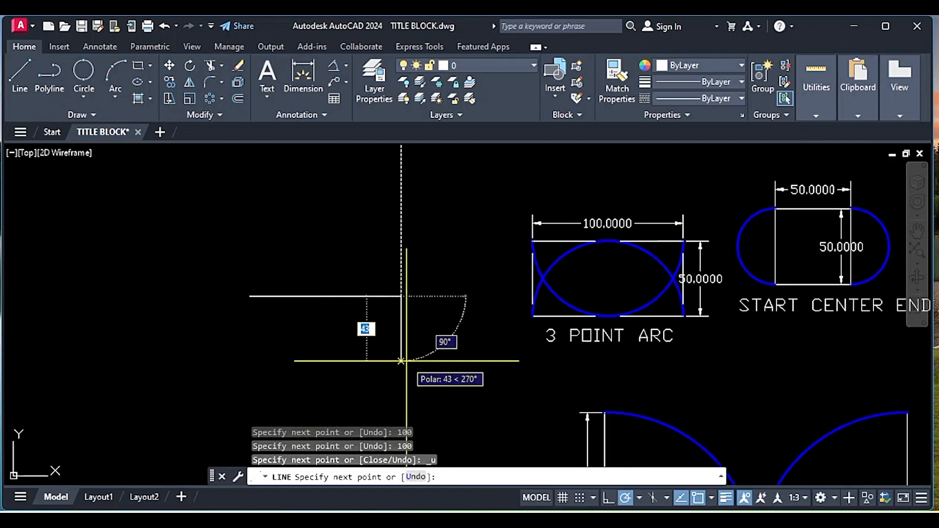
- Complete the rectangle with a 50 vertical edge downward and a 100 bottom edge, then close the outline
type("50")
key("Return")
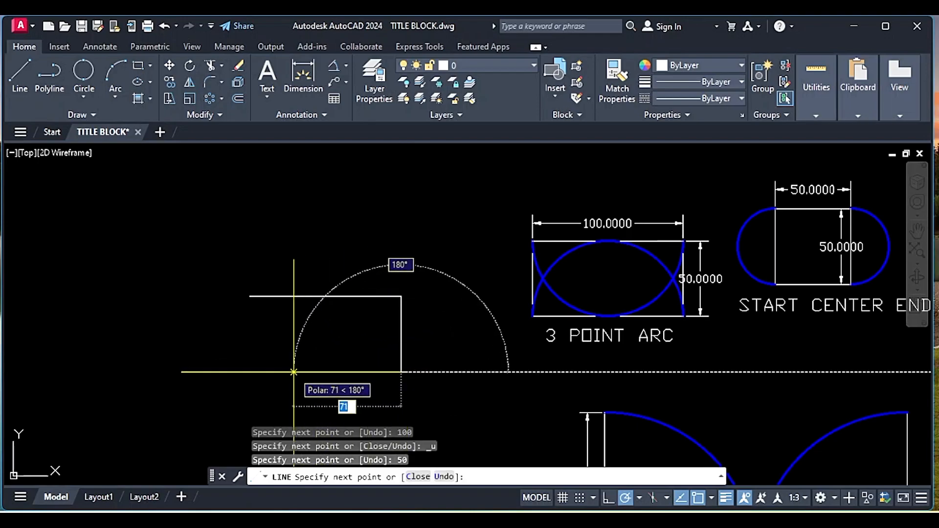
key("Return")
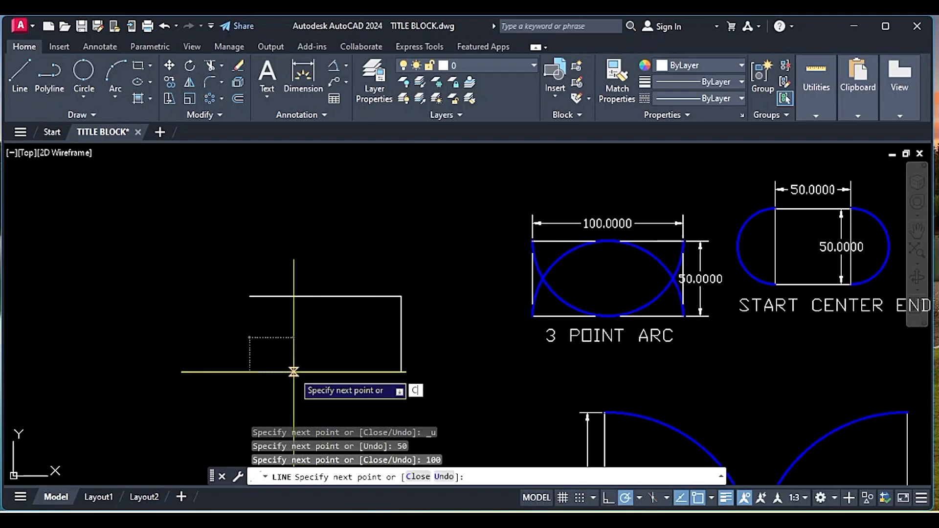
key("Return")
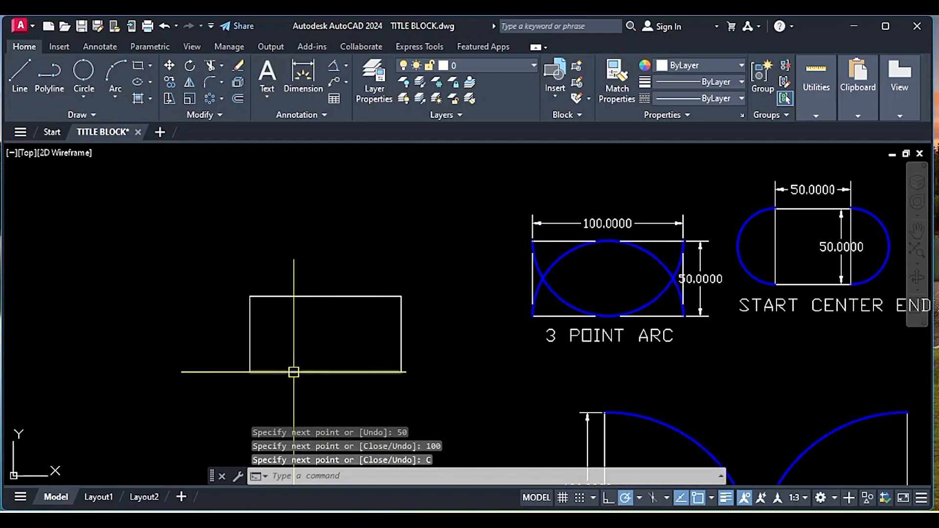
- Draw a 3-Point arc from the rectangle's upper-left corner through the bottom edge's midpoint to the upper-right corner
left_click(114, 91)
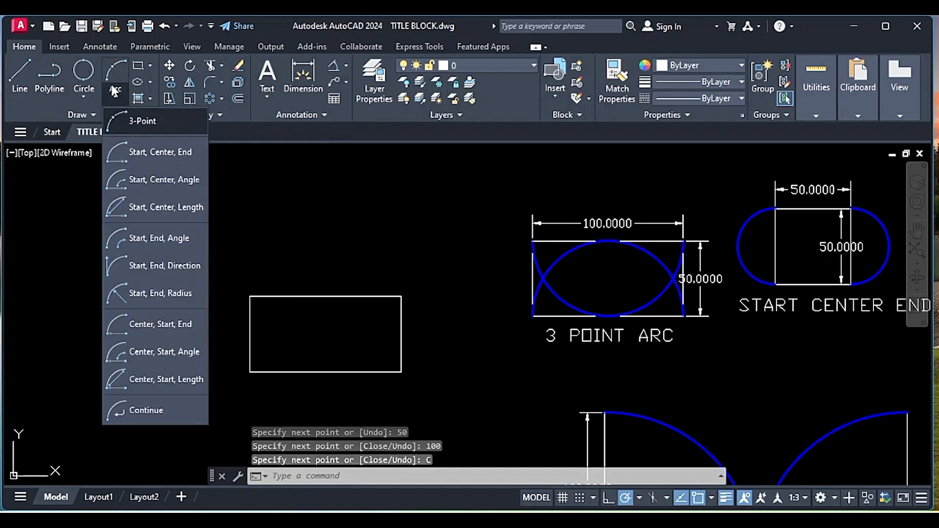
left_click(137, 119)
left_click(250, 296)
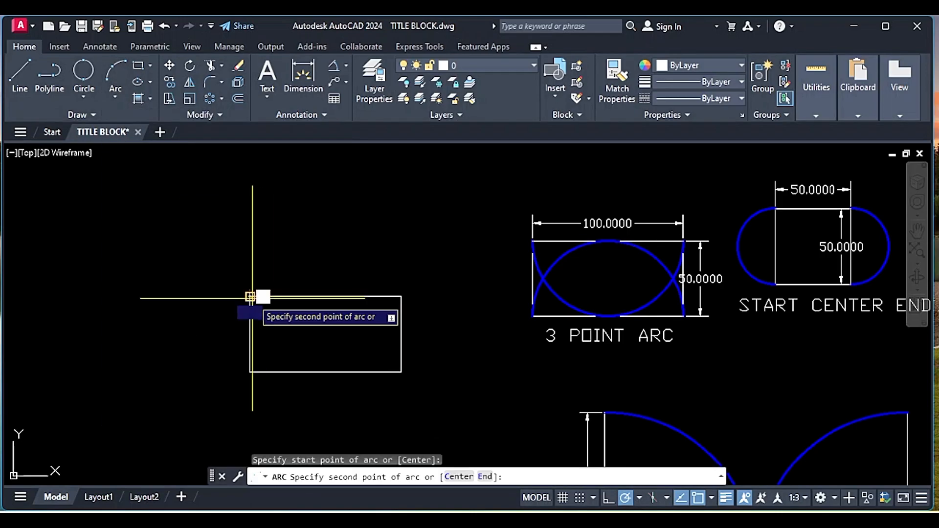
left_click(325, 371)
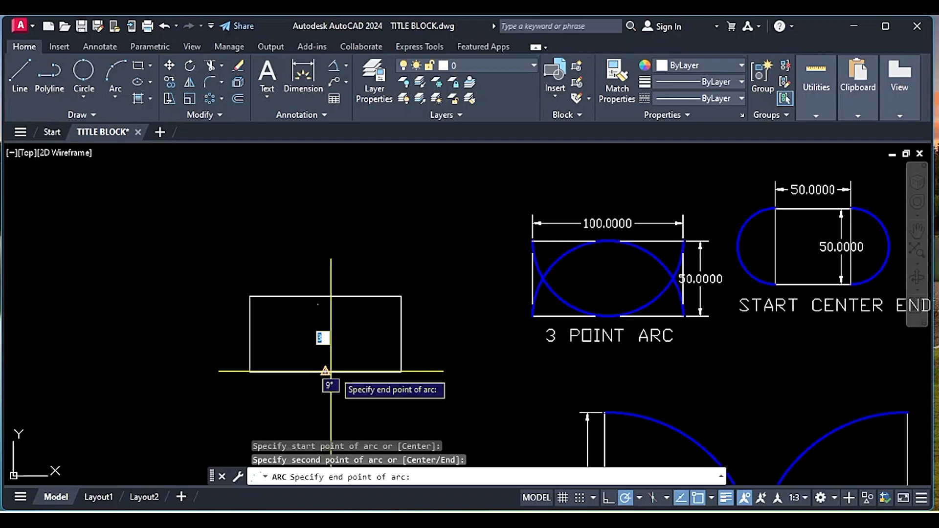
left_click(401, 297)
- Mirror the arc about the line joining the midpoints of the rectangle's vertical sides, keeping the source arc
left_click(386, 349)
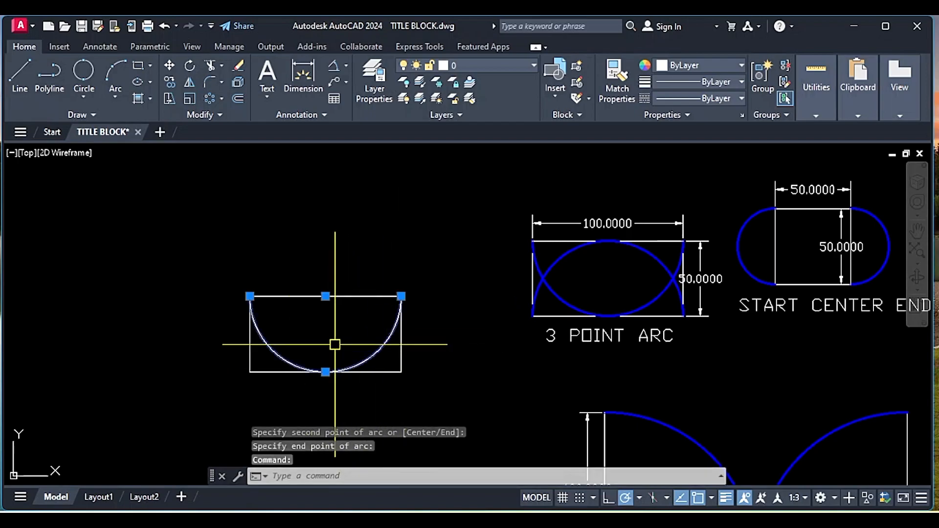
type("MI")
key("Return")
left_click(250, 334)
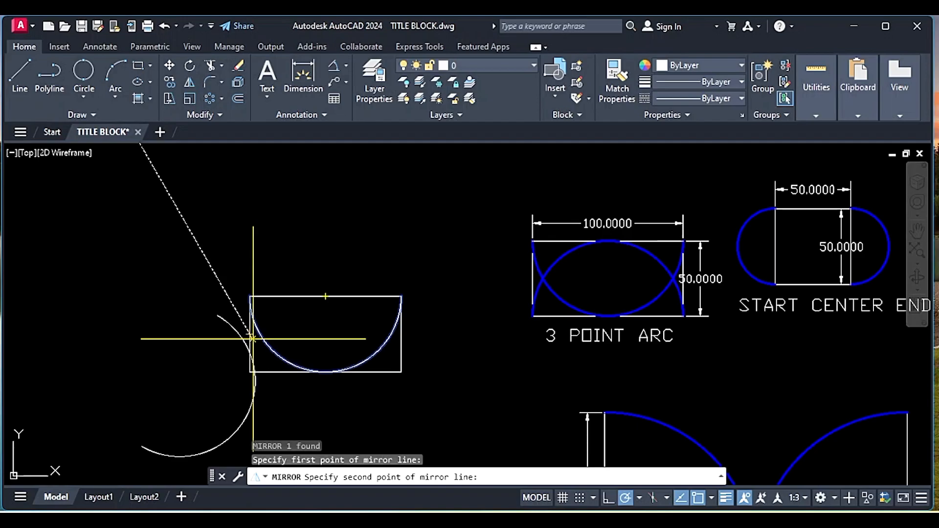
left_click(400, 335)
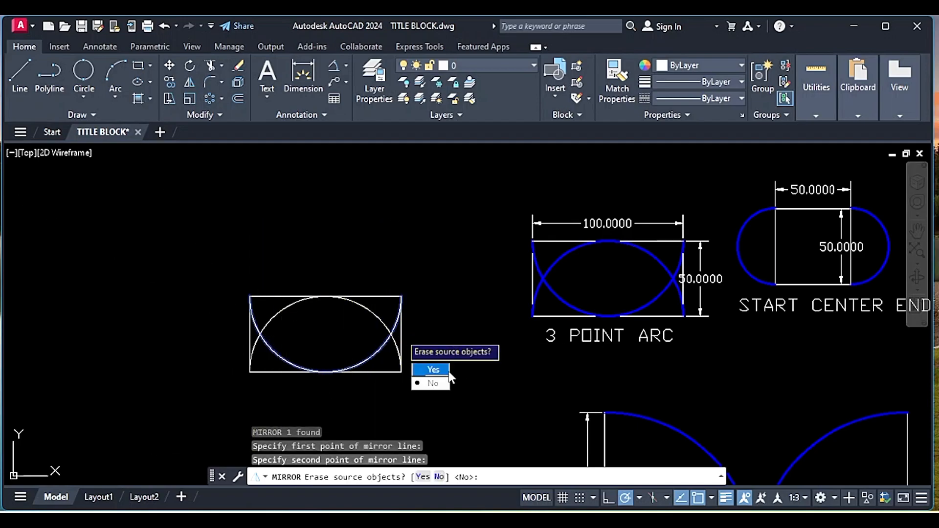
left_click(439, 384)
left_click(367, 349)
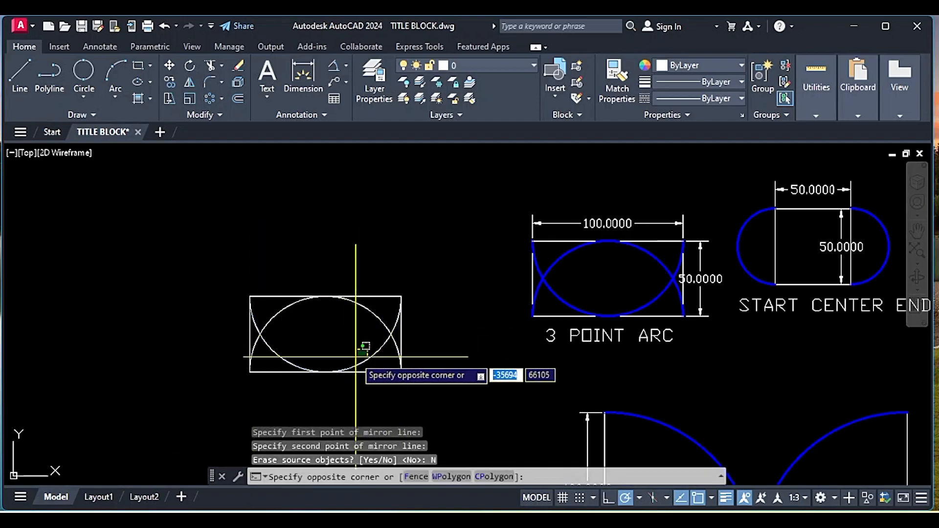
left_click(362, 328)
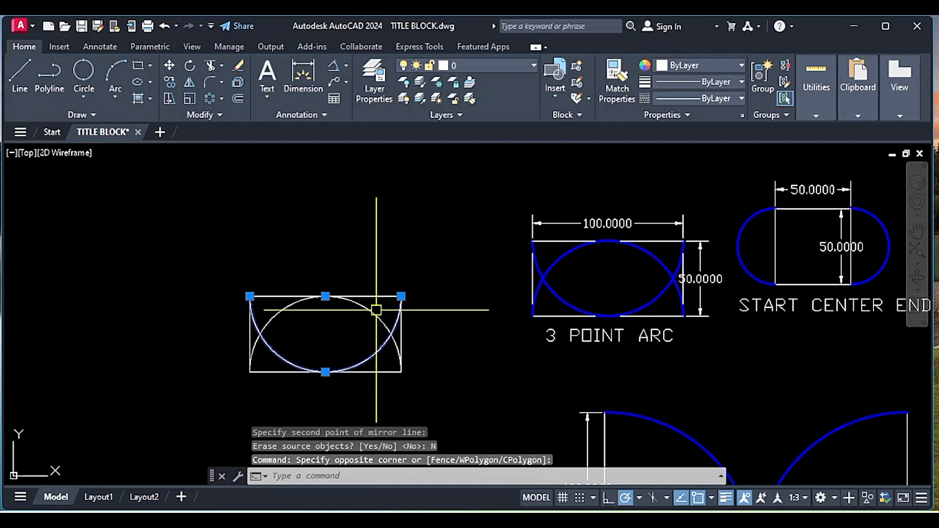
left_click(695, 63)
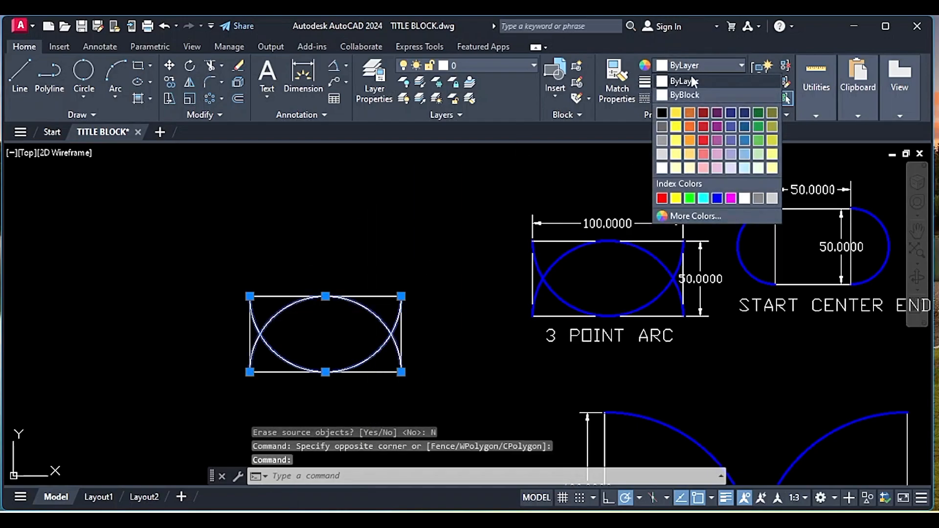
left_click(720, 199)
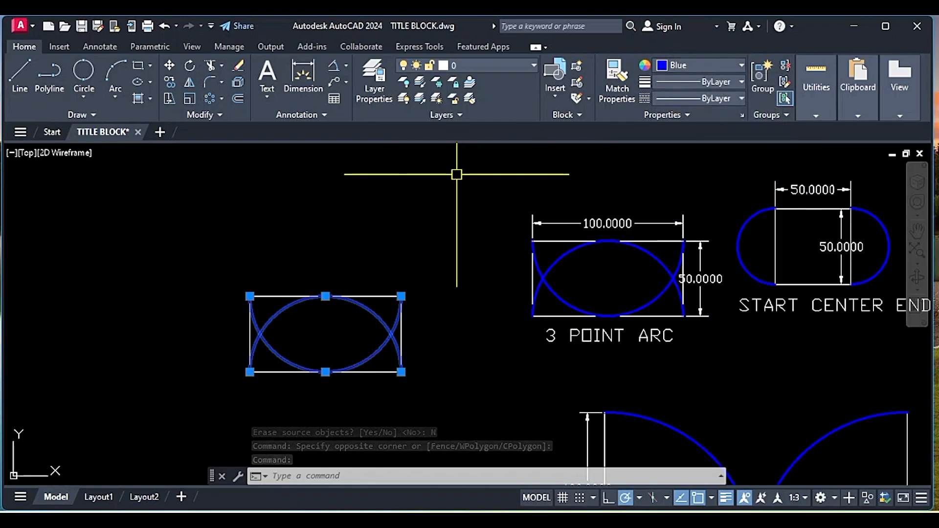
key("ctrl+z")
- Create a layer named BLUE ARC and set its lineweight to 0.30 mm
left_click(374, 81)
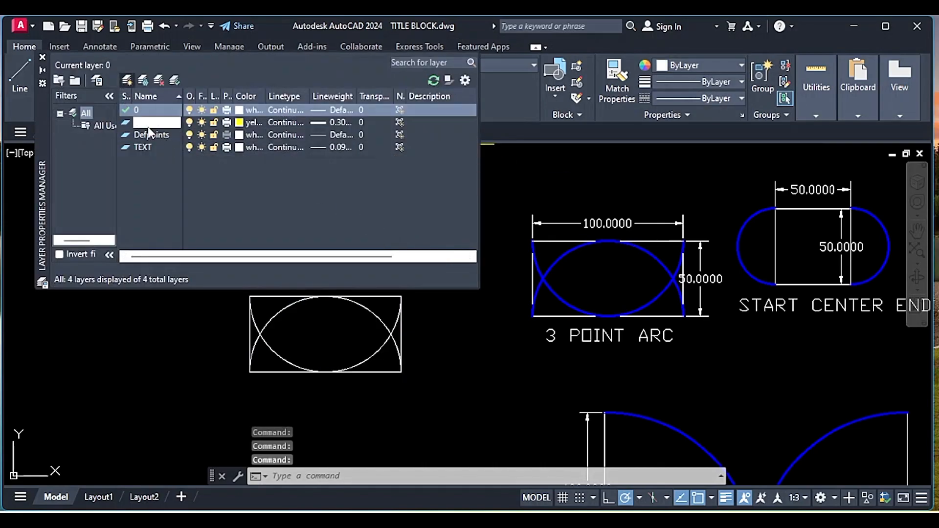
key("BackSpace")
type("BLUE")
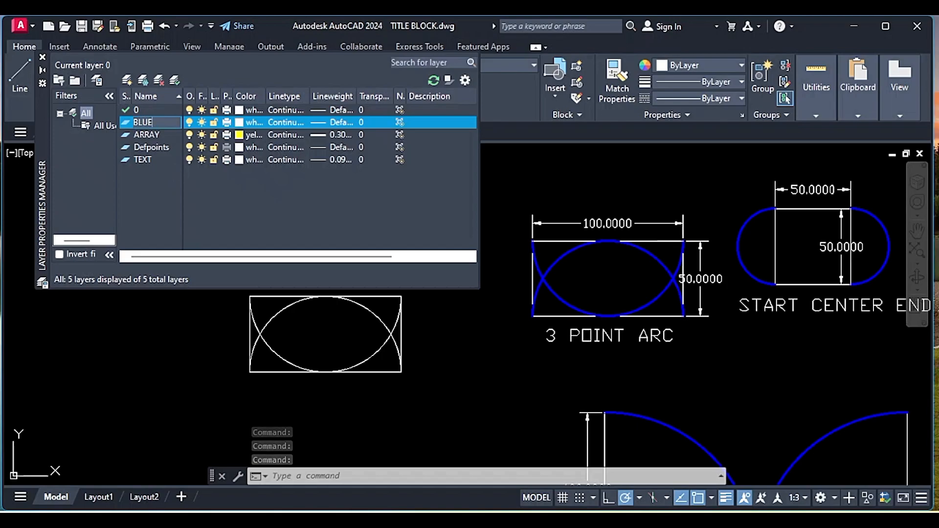
type(" ARC")
left_click(319, 118)
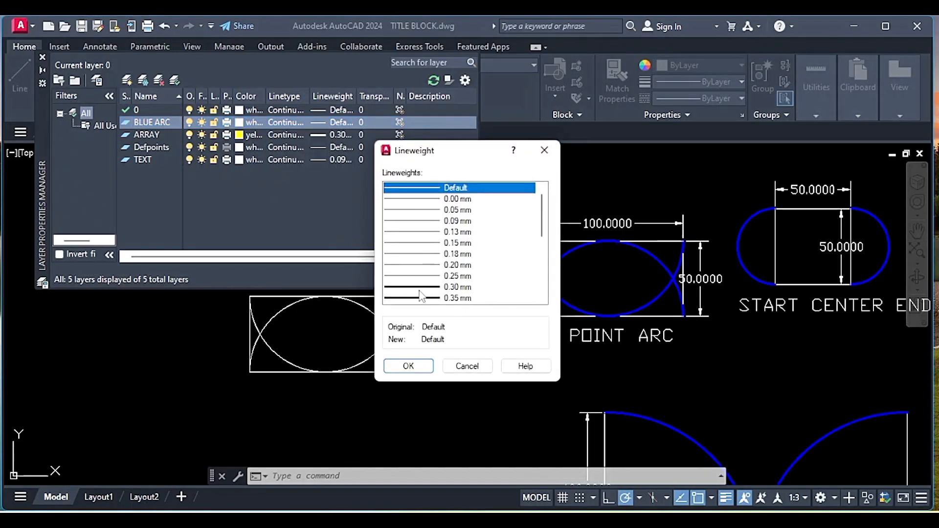
left_click(422, 291)
left_click(408, 367)
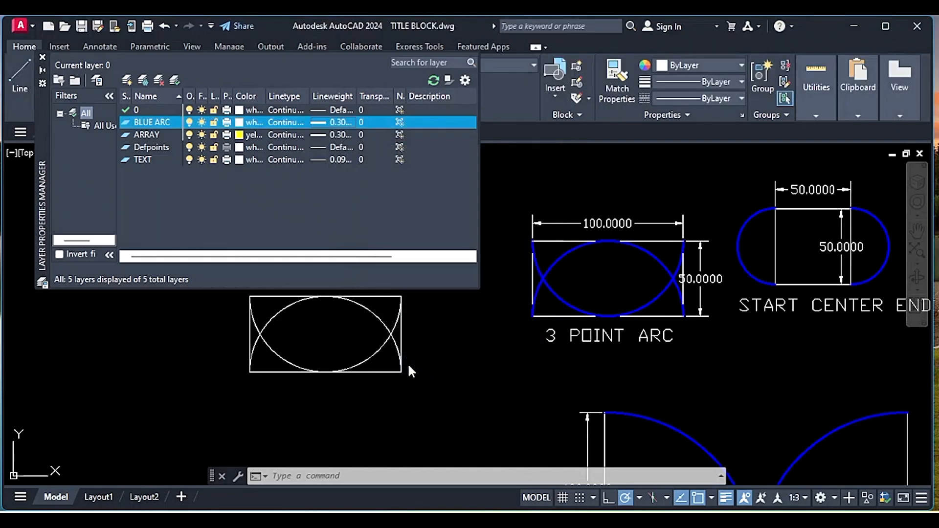
left_click(42, 58)
- Assign the rectangle's two arcs to the BLUE ARC layer and set that layer's color to blue
left_click(373, 313)
left_click(388, 343)
left_click(455, 63)
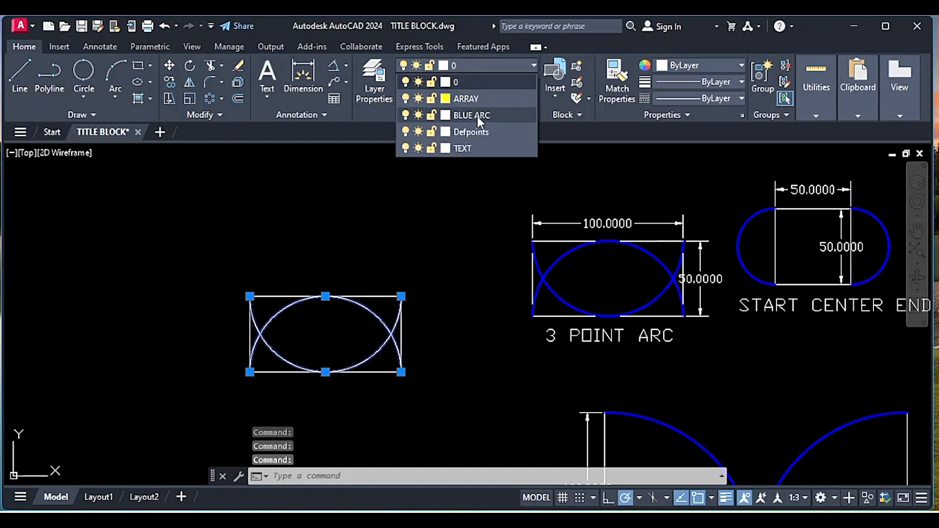
left_click(445, 115)
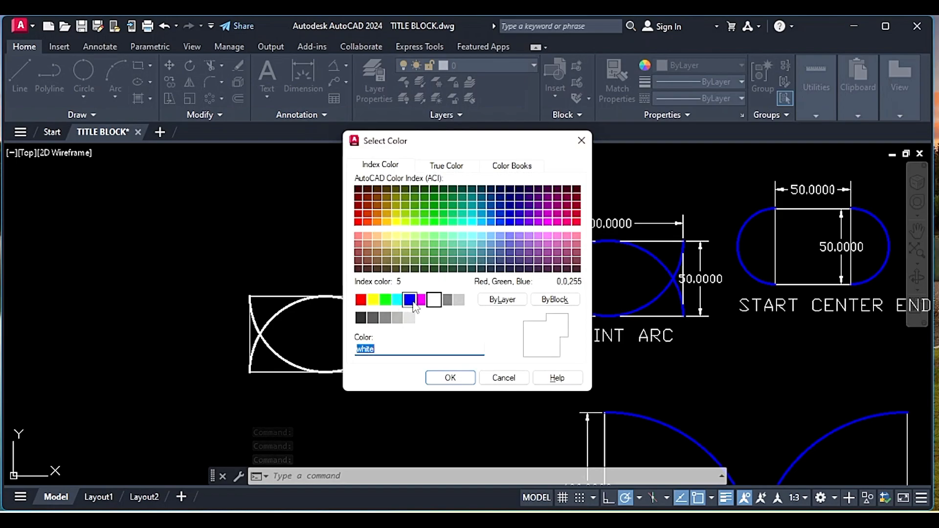
left_click(411, 300)
left_click(449, 380)
left_click(484, 66)
left_click(468, 116)
middle_click_drag(424, 334, 408, 282)
key("Escape")
- Draw a closed 50 by 50 square with the Line command in the empty space above the START CENTER END example
middle_click_drag(349, 292, 452, 302)
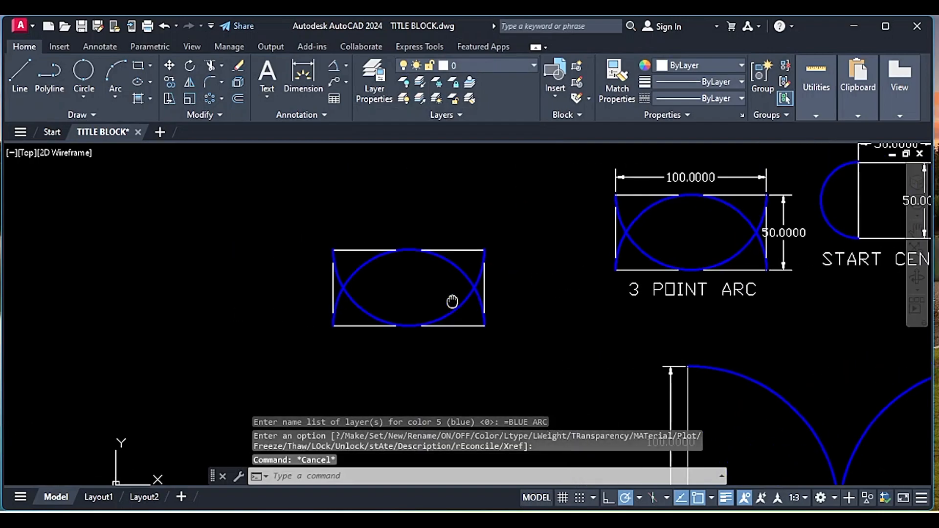
scroll(425, 295, "down", 2)
middle_click_drag(605, 268, 502, 235)
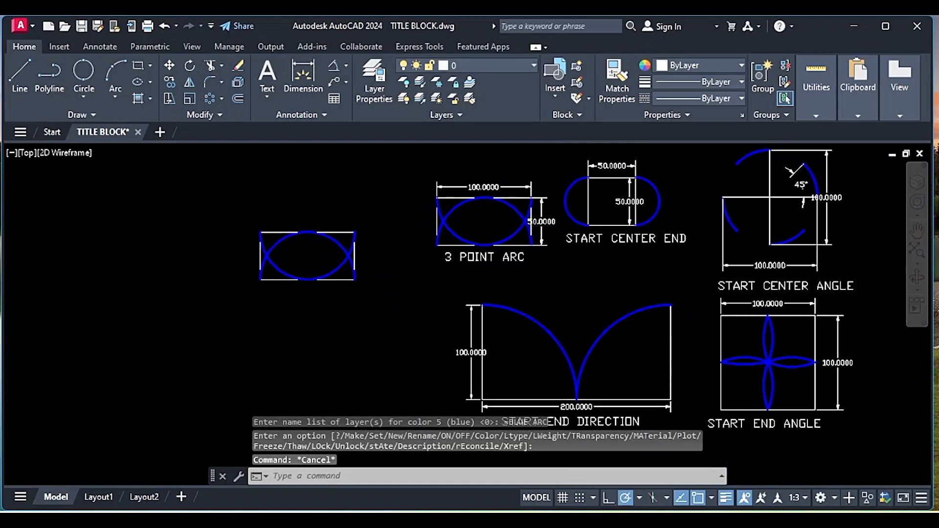
middle_click_drag(561, 221, 508, 281)
mouse_move(545, 231)
middle_mouse_down()
mouse_move(440, 324)
mouse_move(431, 265)
mouse_move(398, 247)
mouse_move(320, 260)
middle_mouse_up()
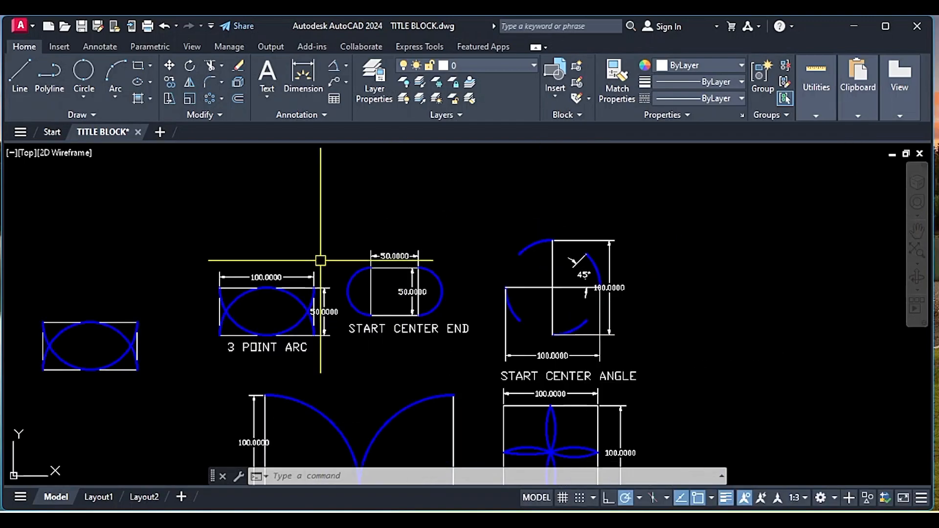
scroll(314, 266, "up", 2)
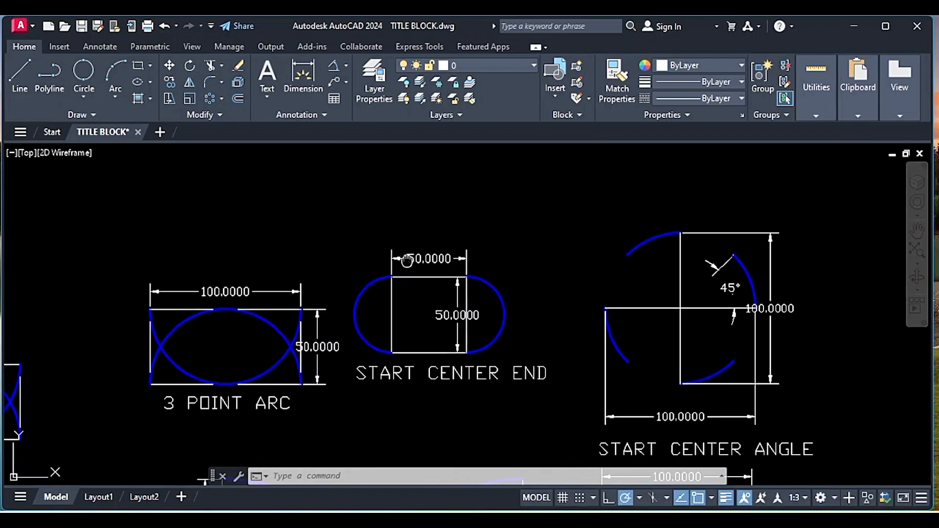
middle_click_drag(336, 219, 323, 245)
type("l")
key("Return")
middle_click_drag(392, 199, 377, 270)
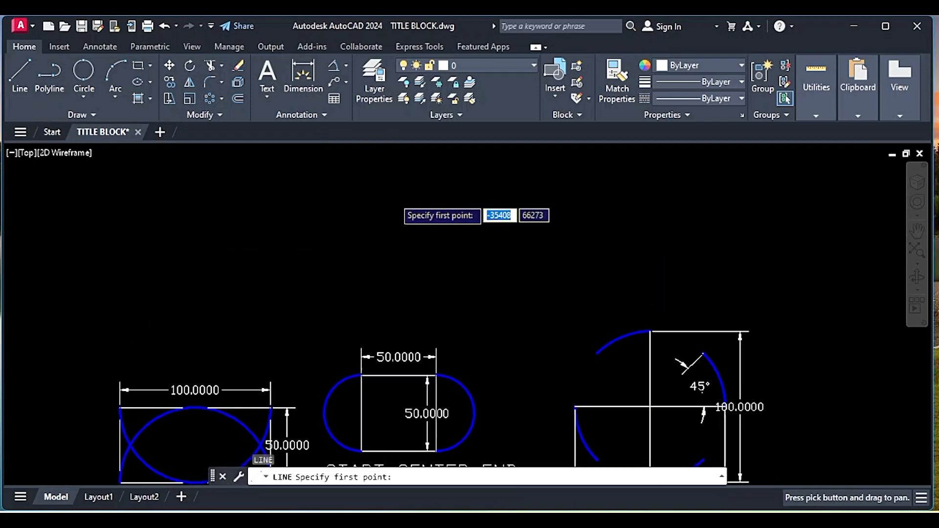
left_click(363, 222)
type("50")
key("Return")
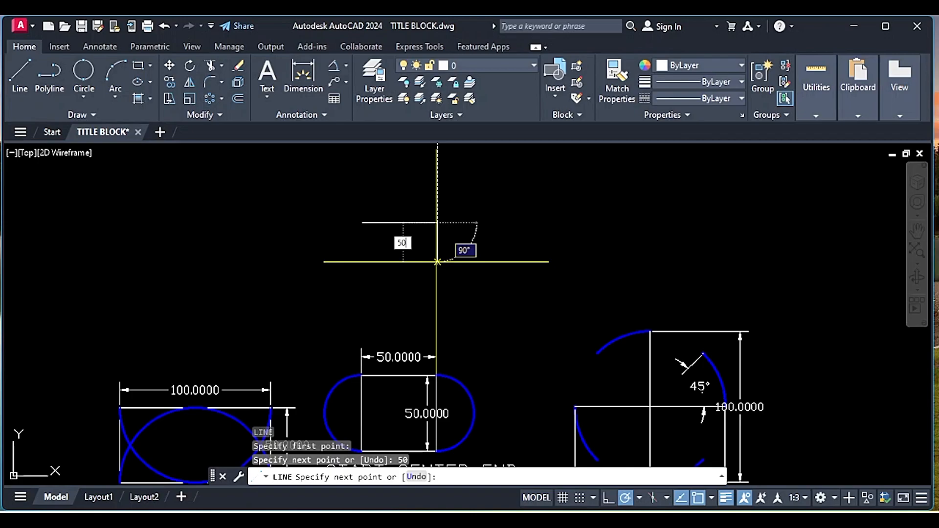
key("Return")
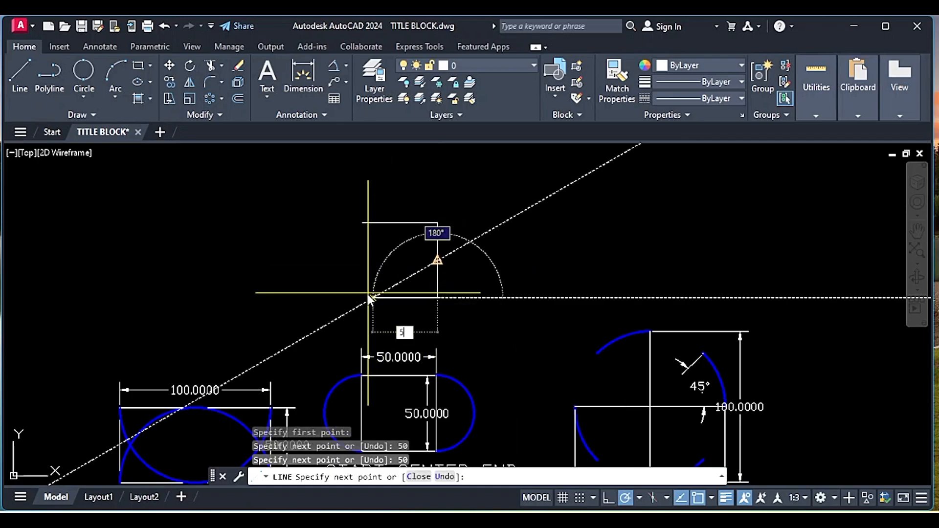
type("C")
key("Return")
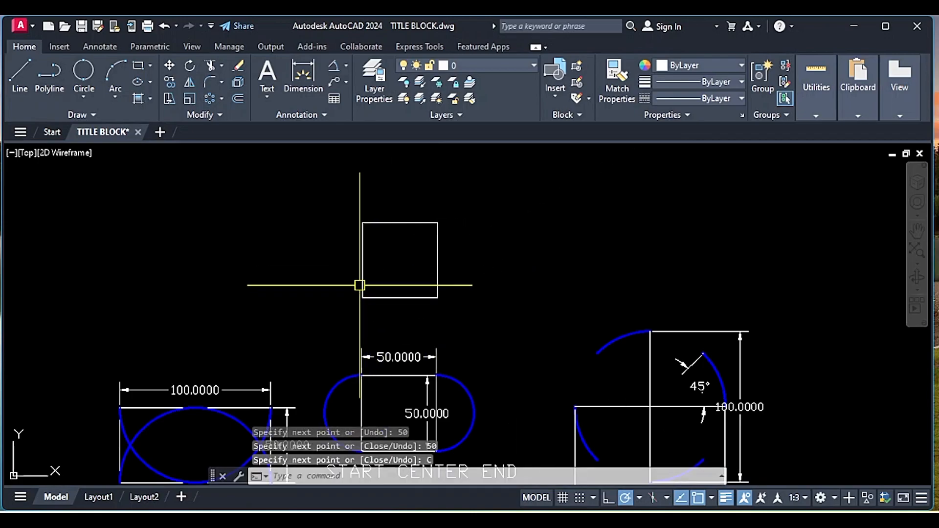
- Draw a Start, Center, End arc outside the new square's left side, from its upper to lower corner, centered on the side's midpoint
mouse_move(394, 356)
middle_mouse_down()
mouse_move(376, 257)
mouse_move(377, 287)
middle_mouse_up()
left_click(112, 99)
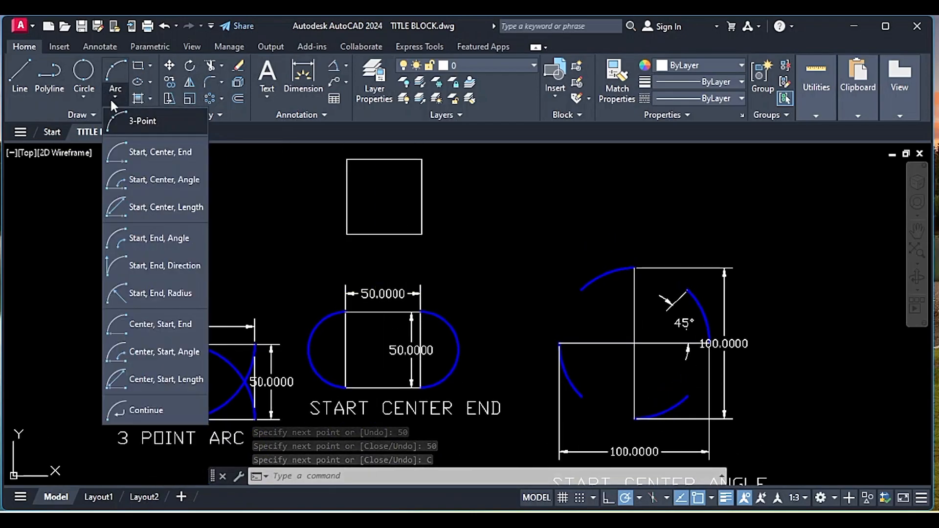
left_click(124, 148)
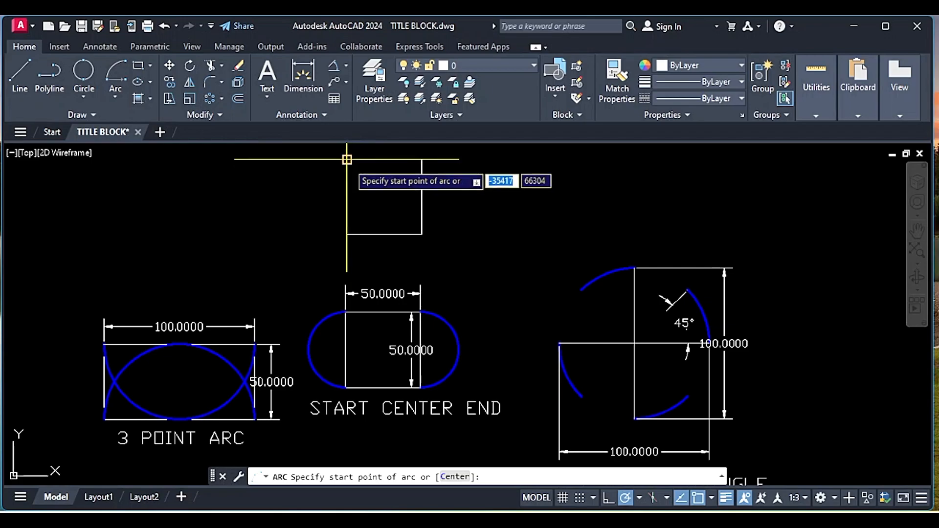
left_click(347, 159)
left_click(347, 197)
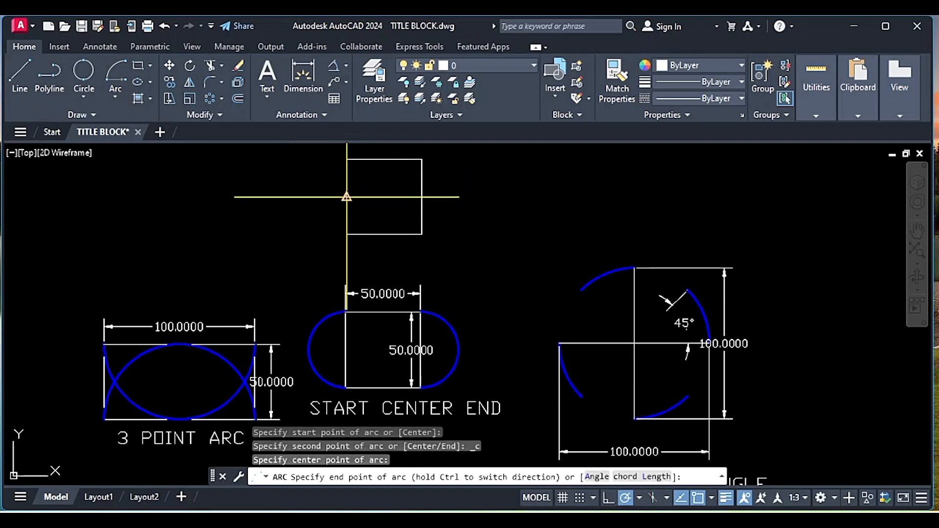
left_click(346, 226)
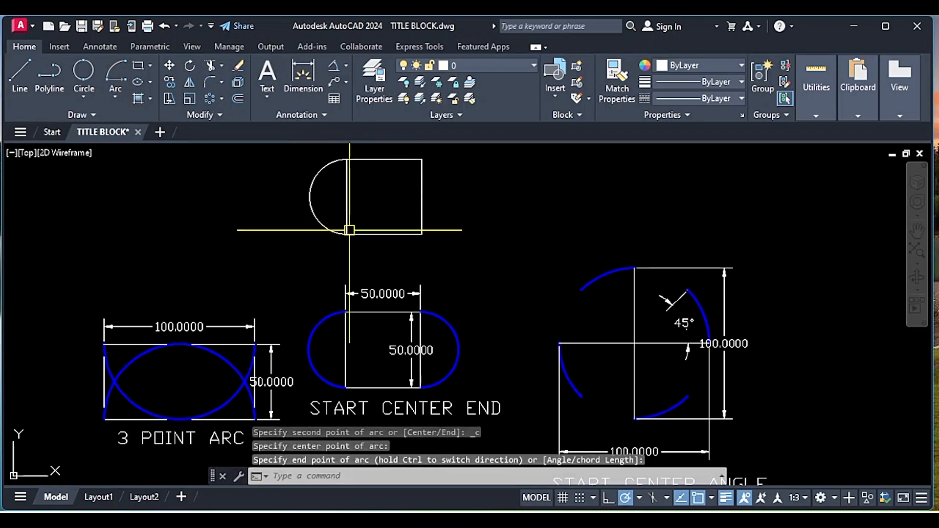
- Draw a matching Start, Center, End arc outside the square's right side, from its lower to upper corner, centered on that side's midpoint
left_click(117, 75)
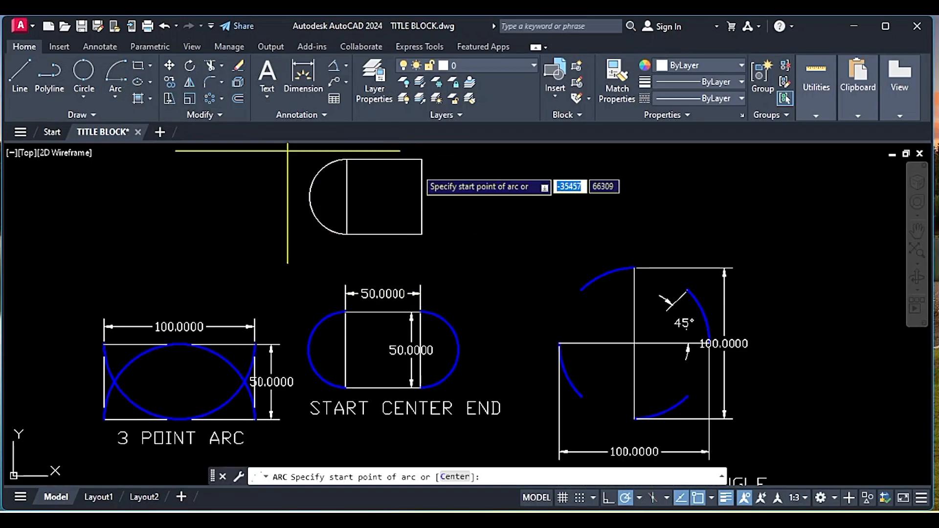
left_click(422, 234)
left_click(421, 197)
left_click(419, 160)
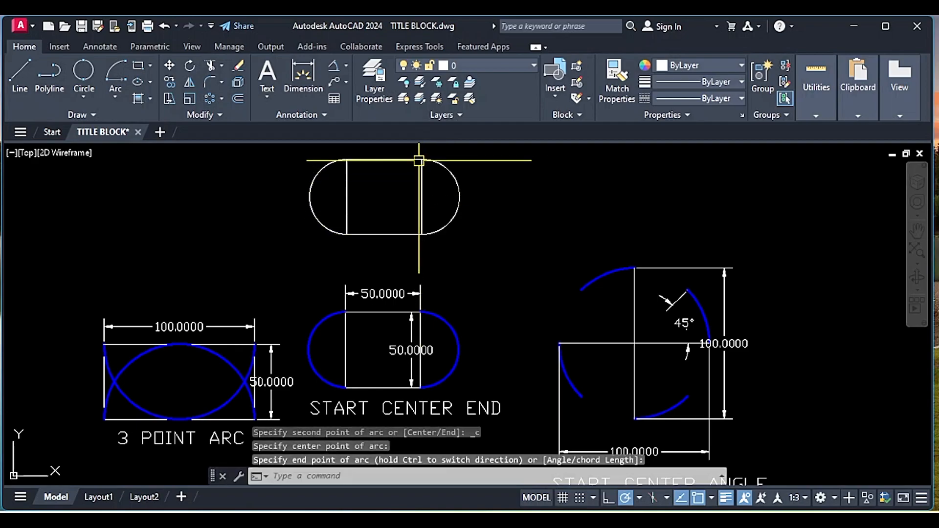
- Assign both arcs on the new square to the BLUE ARC layer and clear the selection
left_click(463, 187)
left_click(453, 185)
left_click(317, 187)
left_click(308, 188)
left_click(474, 73)
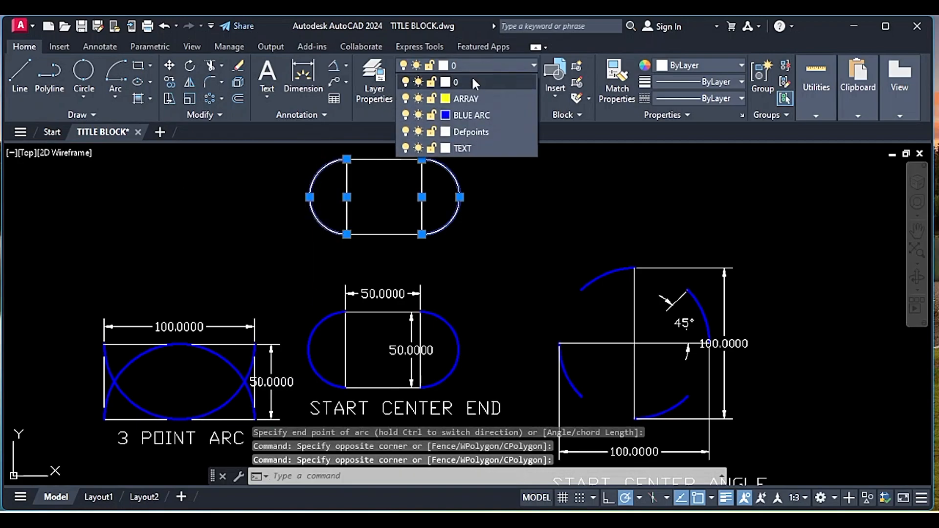
left_click(470, 121)
middle_click_drag(484, 241, 484, 225)
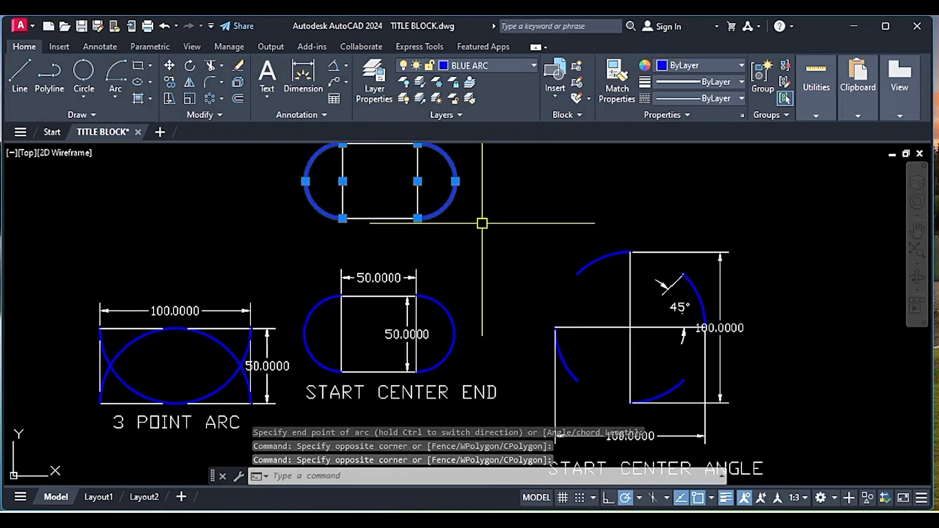
key("Escape")
- Draw a vertical line 100 units long in the empty space to the right of the START CENTER ANGLE example
scroll(476, 229, "down", 3)
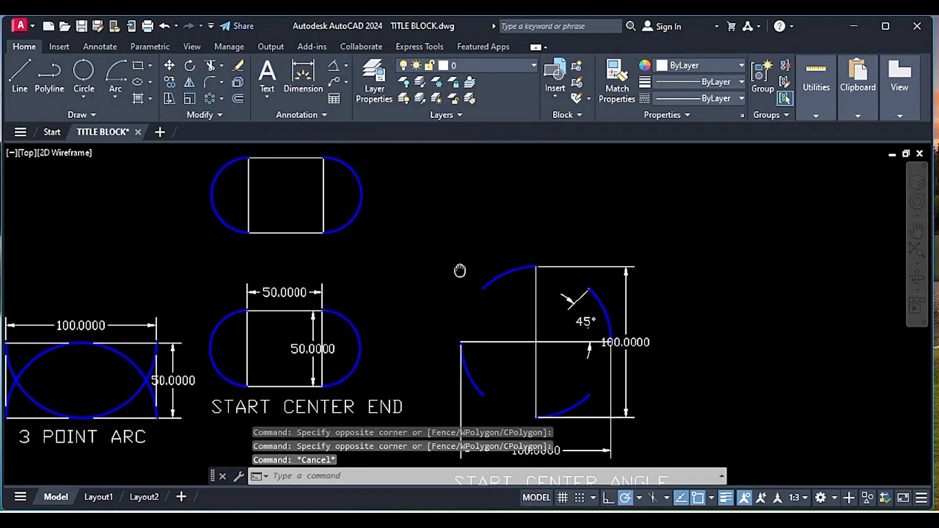
scroll(471, 297, "up", 2)
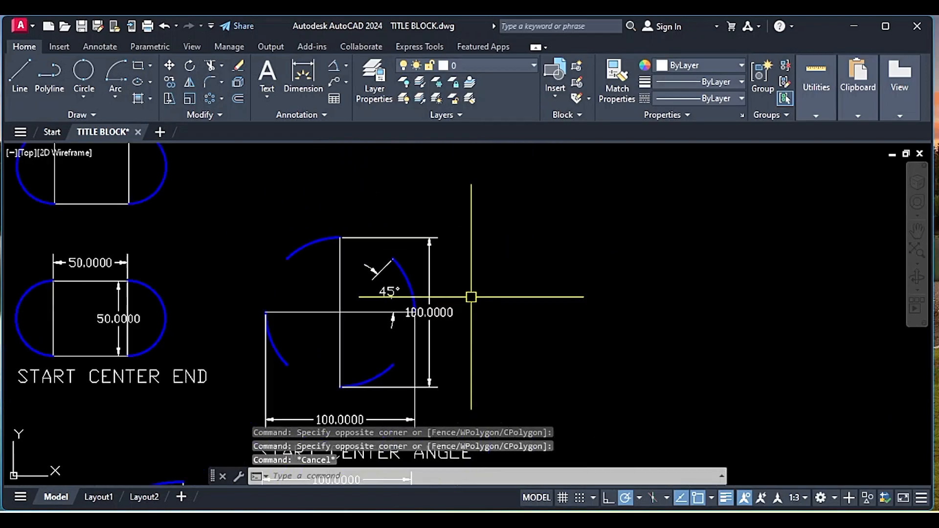
type("l")
key("Return")
left_click(565, 267)
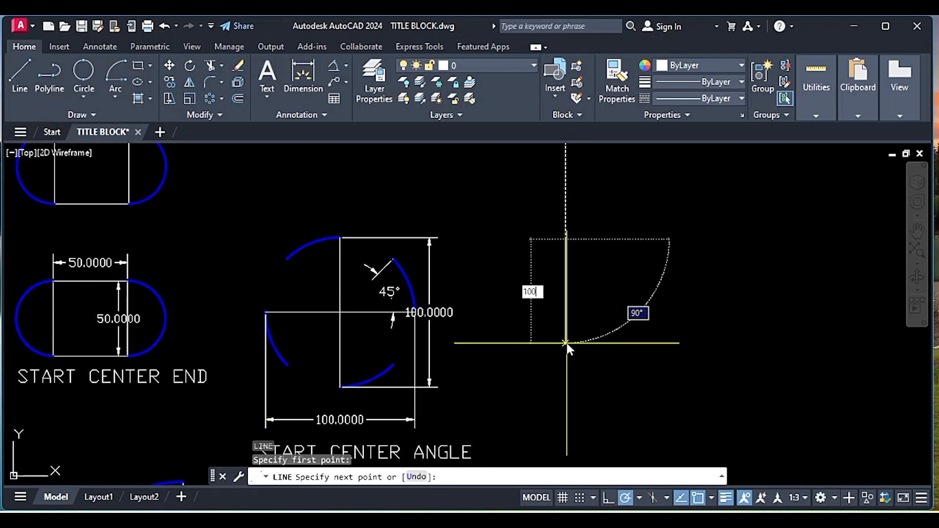
key("Return")
- Draw a horizontal line 100 units long to the right of the new vertical line
key("Return")
type("l")
key("Return")
left_click(630, 317)
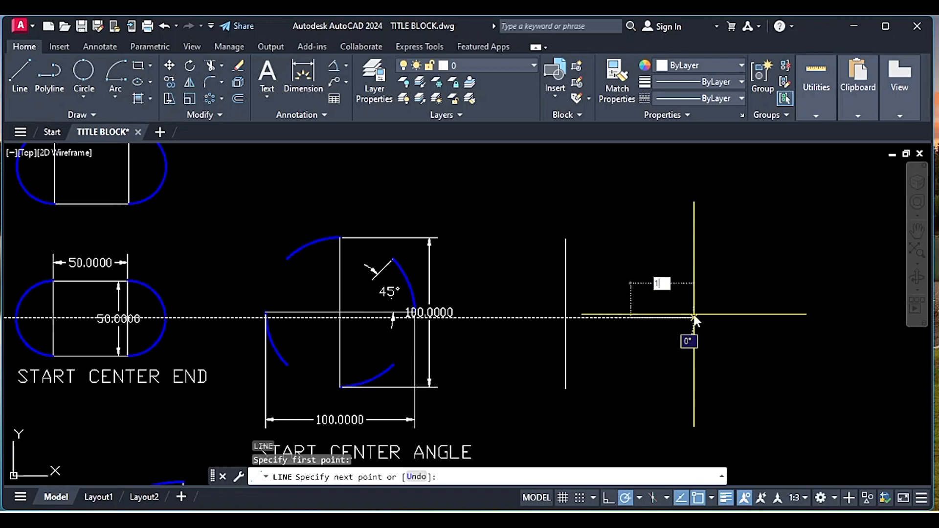
type("100")
key("Return")
key("Return")
- Move the horizontal line by its midpoint onto the vertical line's midpoint to form a cross
left_click(771, 347)
left_click(708, 293)
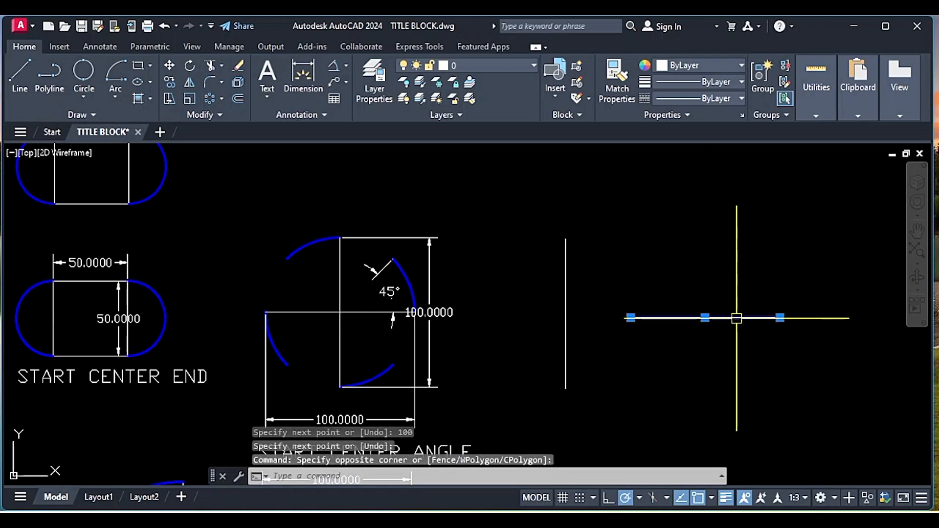
key("Return")
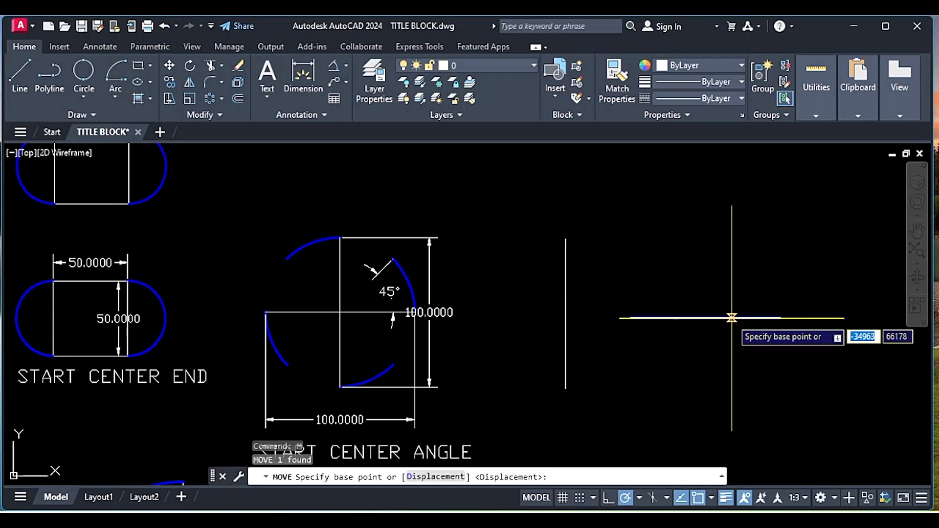
left_click(705, 318)
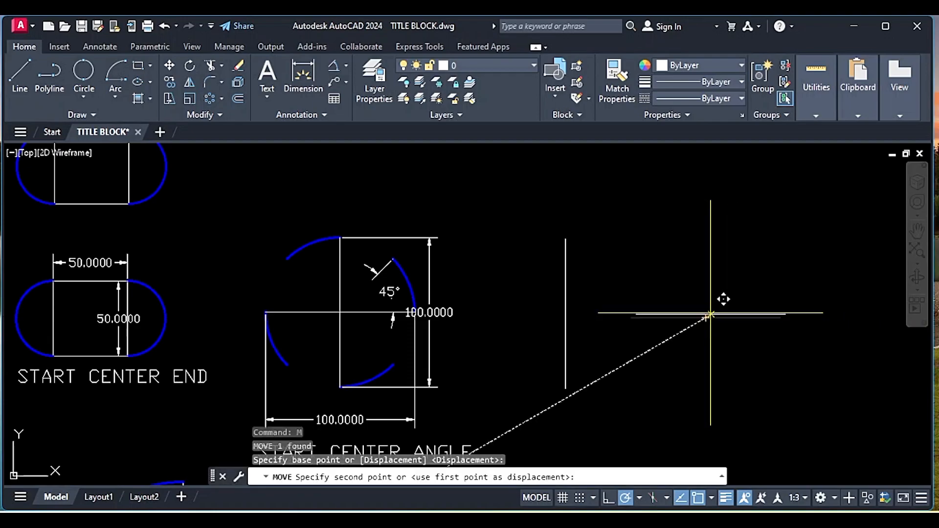
left_click(565, 317)
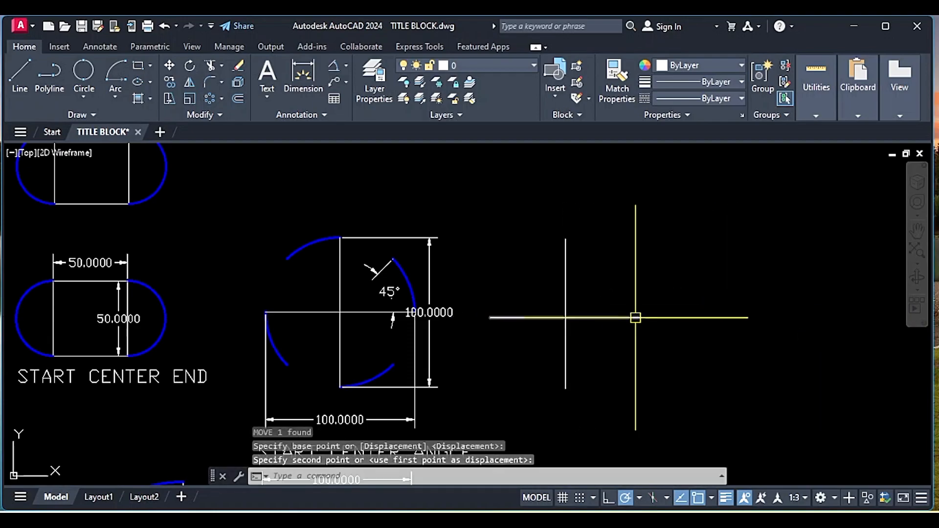
- Draw a Start, Center, Angle arc from the cross's left end about its center, picking the included angle with 45° polar tracking
left_click(116, 90)
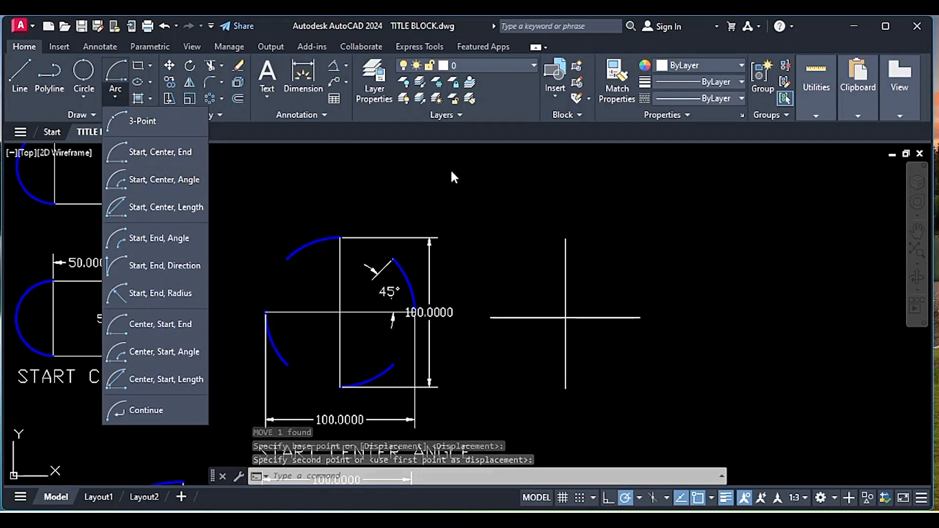
scroll(455, 200, "down", 3)
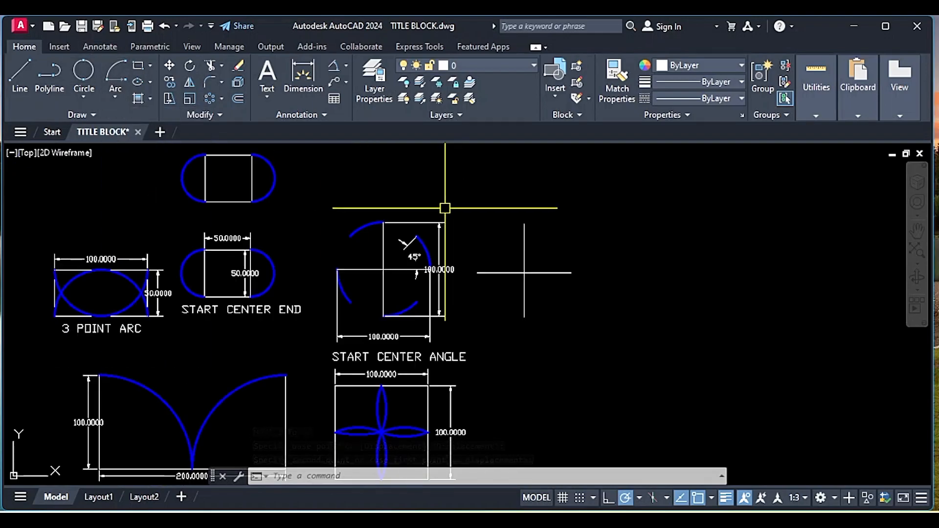
left_click(116, 93)
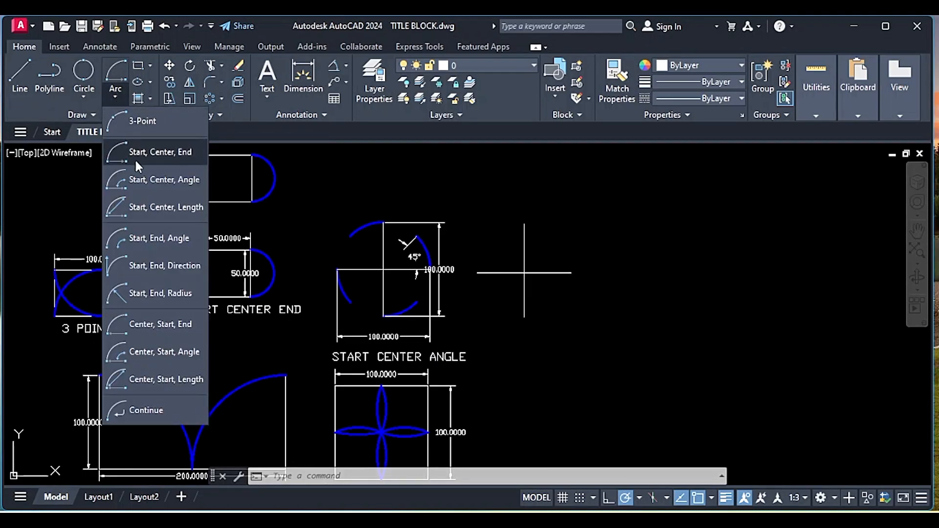
left_click(144, 184)
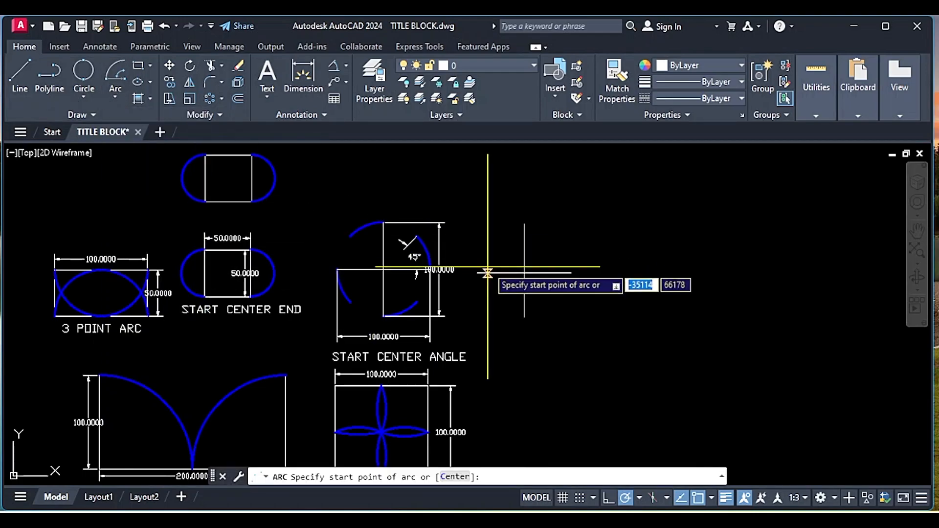
left_click(639, 506)
left_click(658, 361)
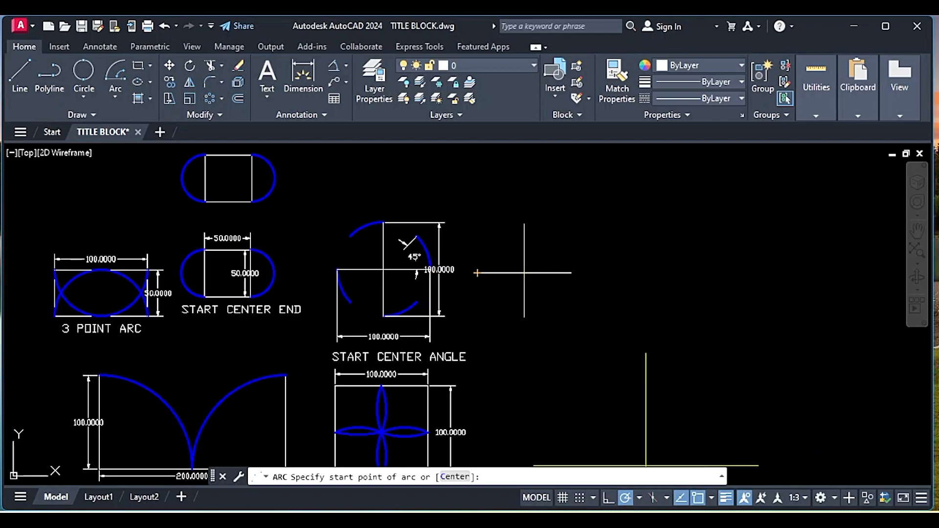
left_click(477, 273)
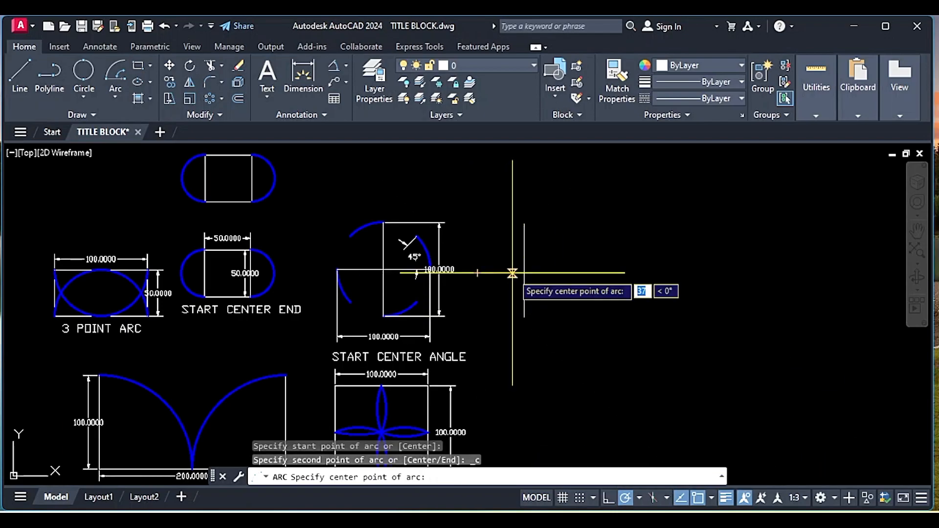
left_click(524, 270)
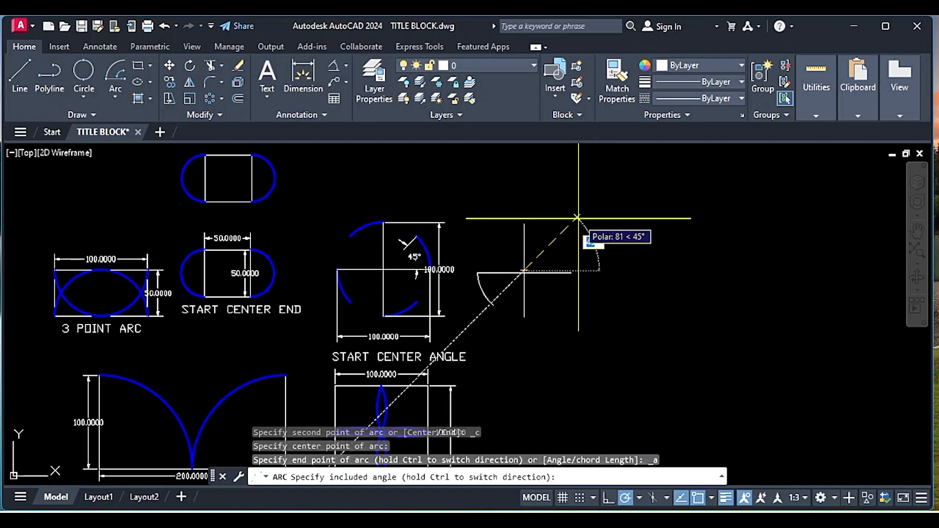
left_click(577, 217)
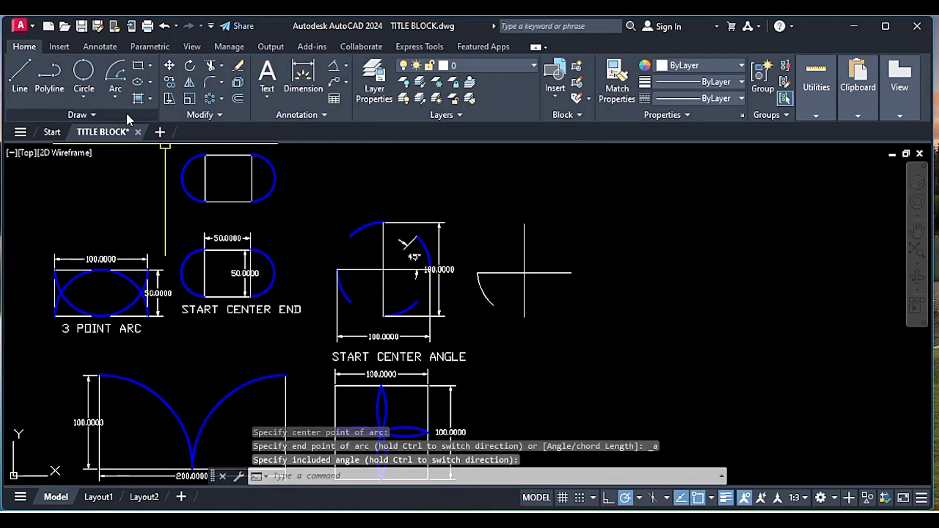
- Draw a Start, Center, Angle arc from the cross's lower end about its center with a 45° included angle
left_click(123, 80)
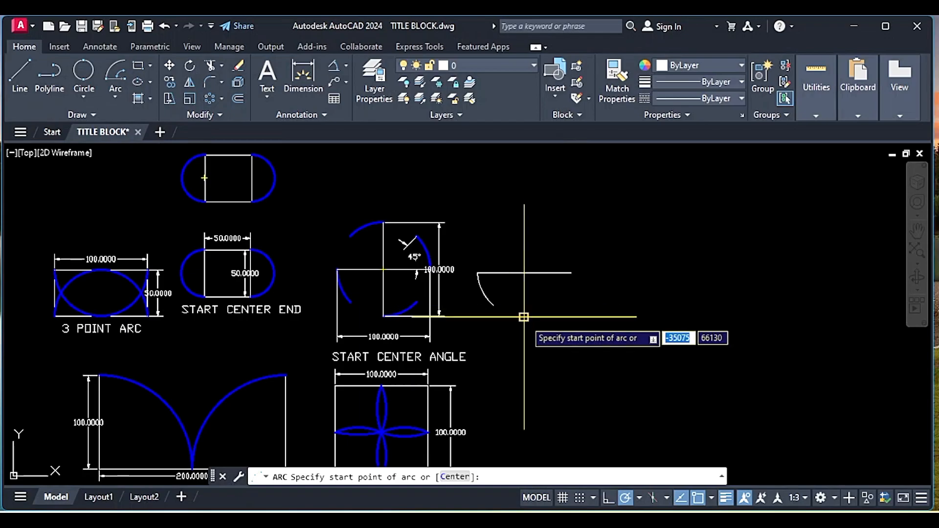
left_click(524, 318)
left_click(524, 273)
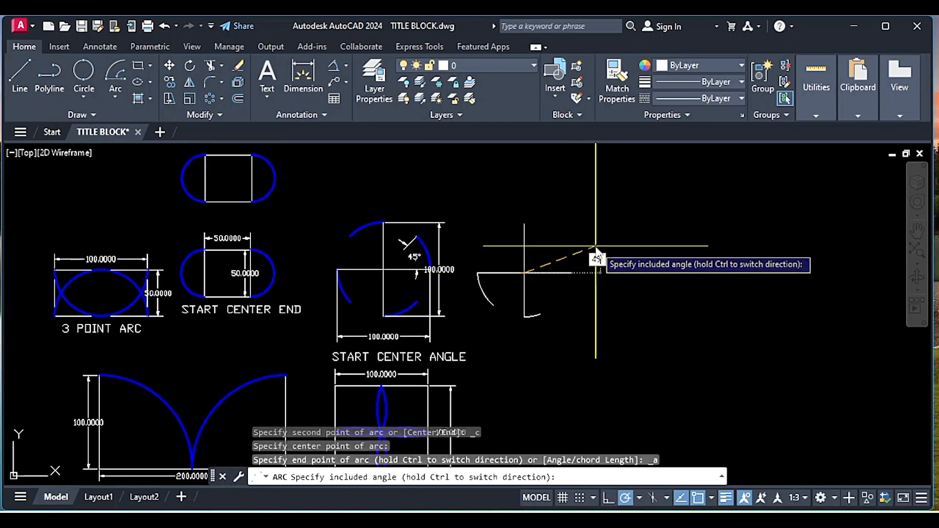
key("Return")
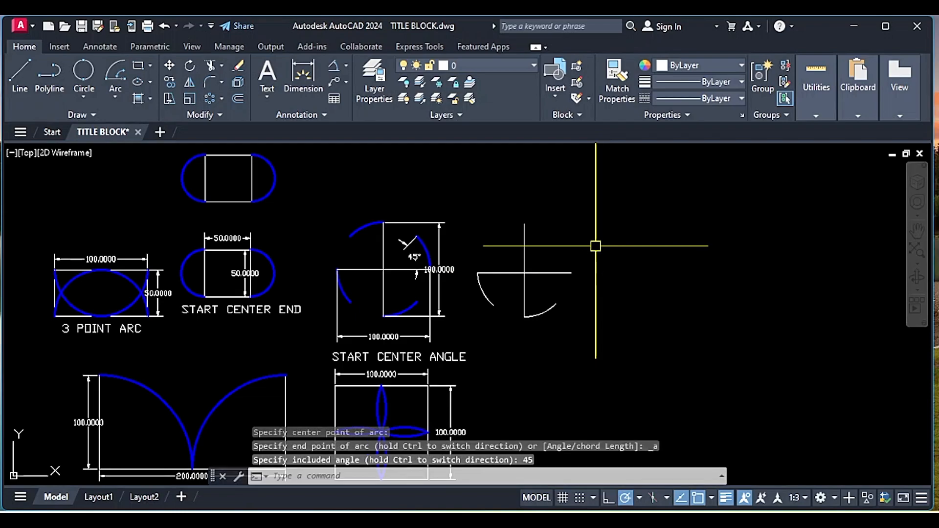
- Draw a Start, Center, Angle arc from the cross's right end about its center with a 45° included angle
key("Return")
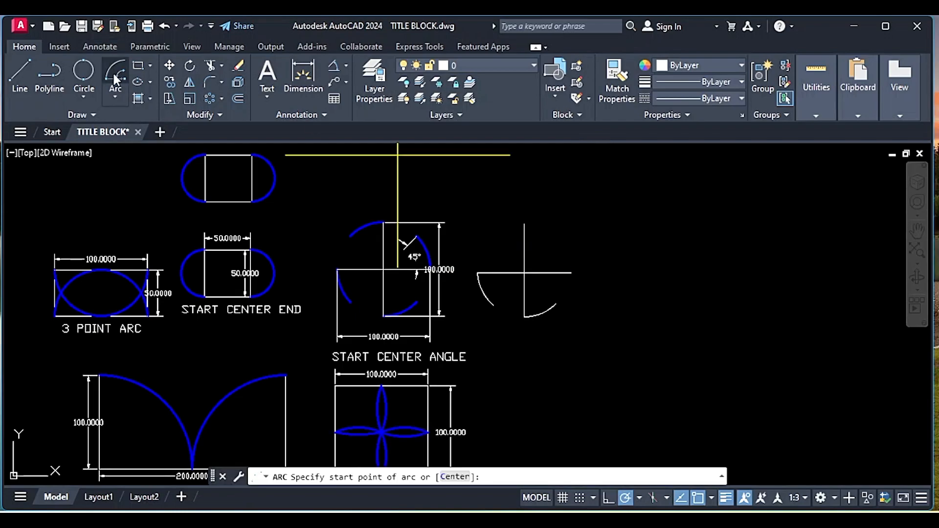
left_click(569, 274)
left_click(523, 273)
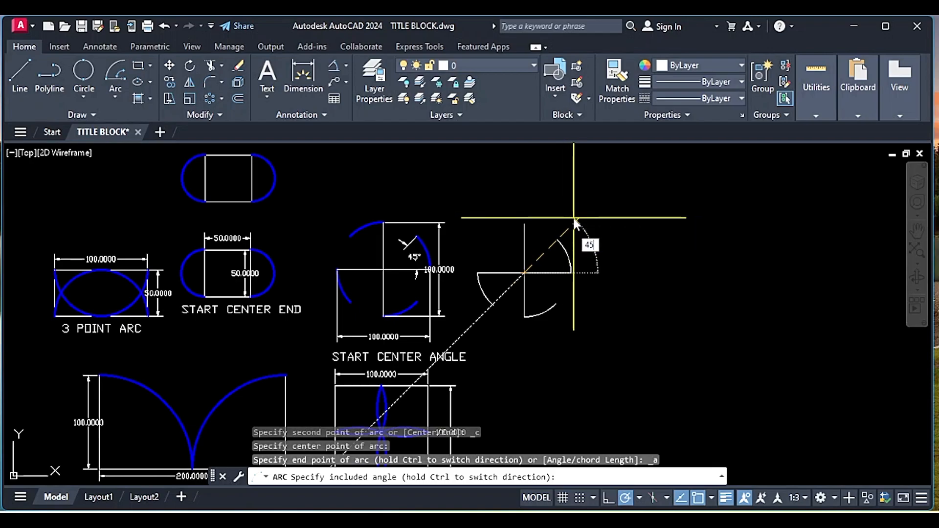
key("Return")
- Draw a Start, Center, Angle arc from the cross's upper end about its center with a 45° included angle
left_click(115, 94)
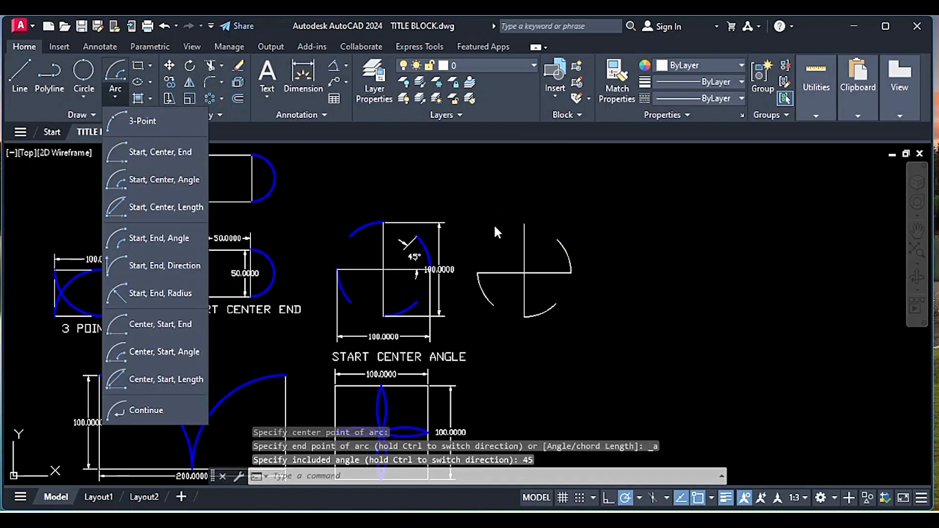
left_click(142, 120)
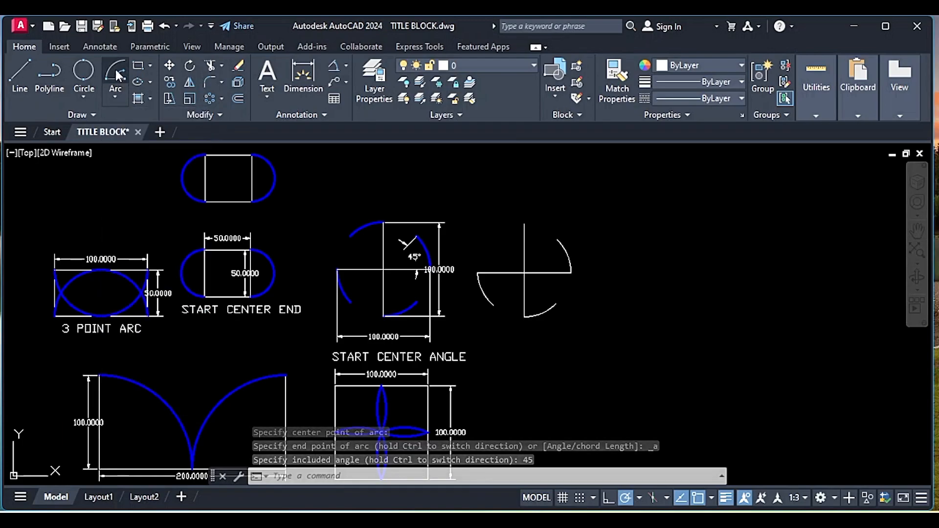
left_click(524, 224)
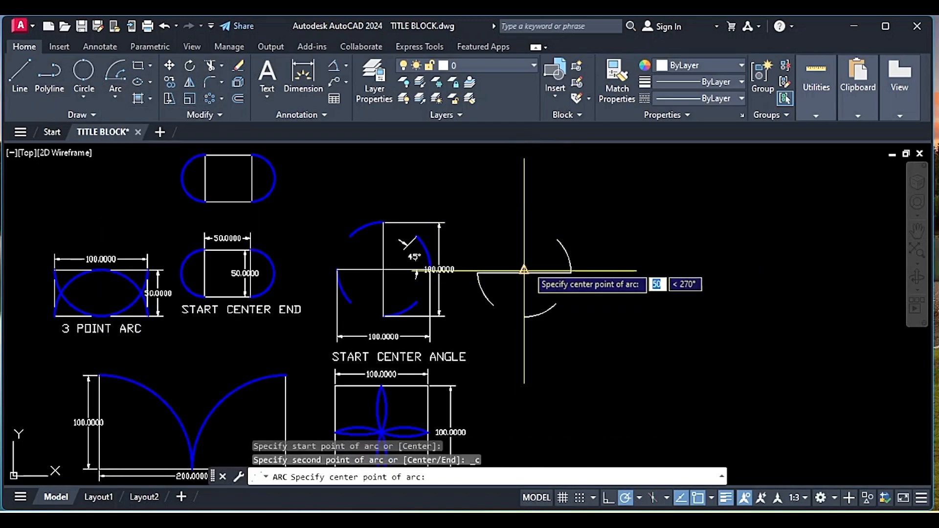
left_click(524, 270)
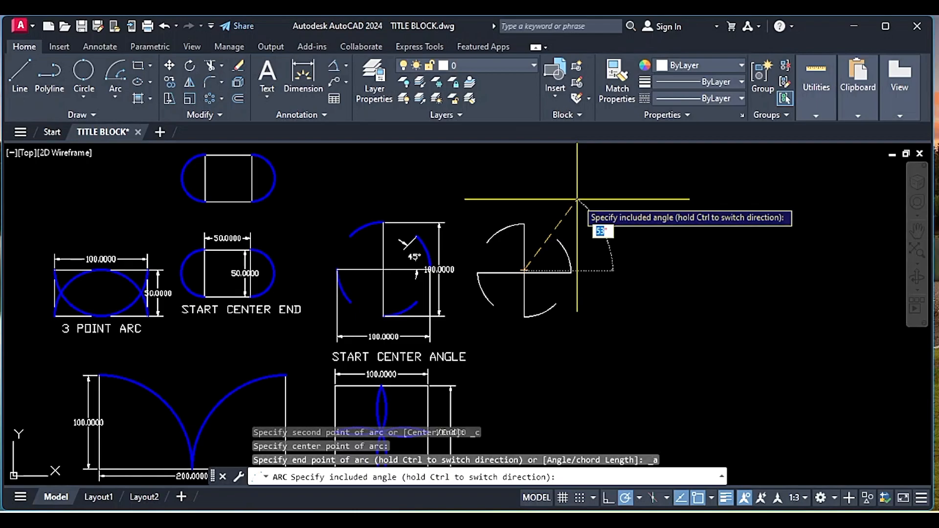
type("45")
key("Return")
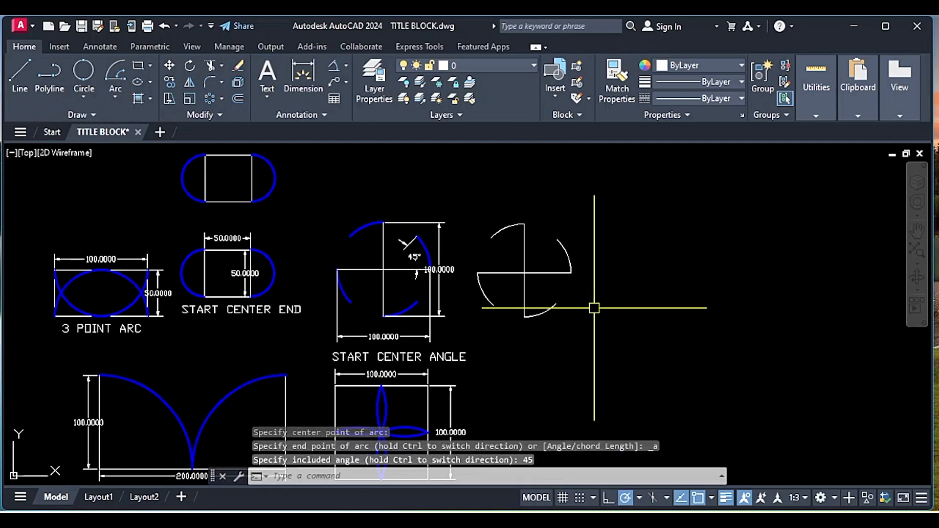
middle_click_drag(592, 310, 608, 272)
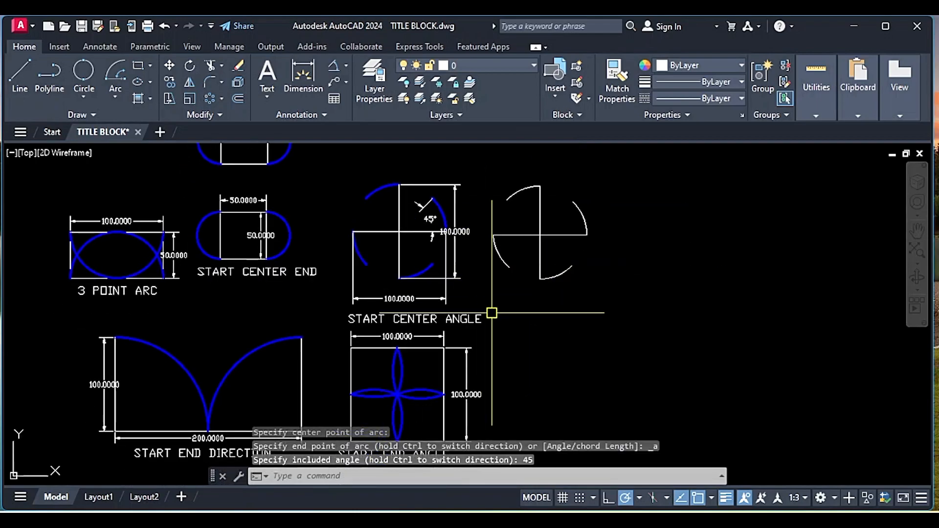
- Draw an L of two lines beside the START END ANGLE figure: 100 units down, and 100 units to the right
middle_click_drag(489, 310, 492, 248)
middle_click_drag(569, 333, 593, 314)
type("l")
key("Return")
left_click(579, 274)
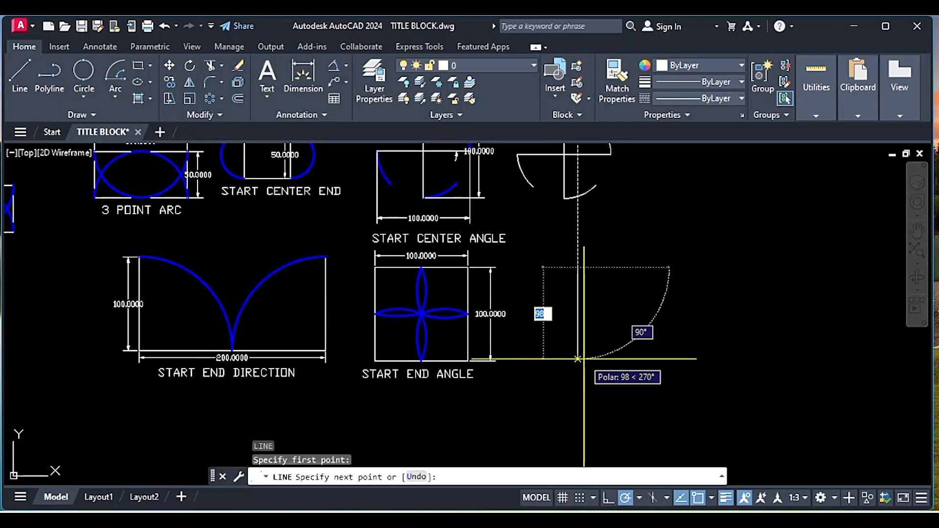
type("100")
key("Return")
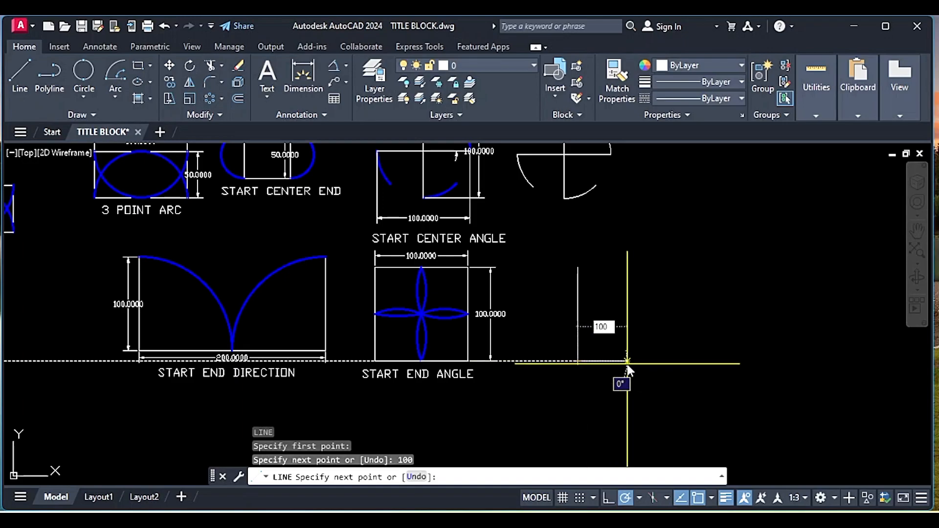
key("Return")
key("Return")
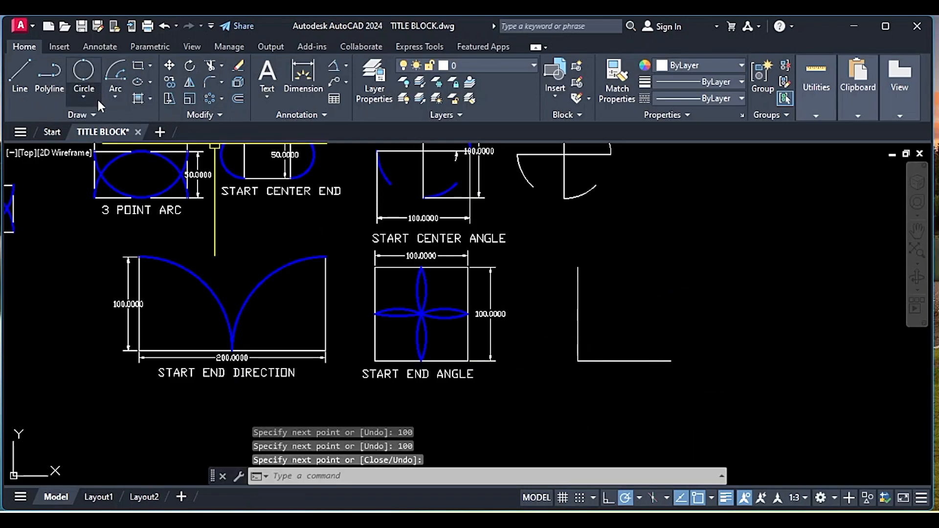
- Draw a Start, End, Direction arc from the L's upper end to its right end with a horizontal start tangent
left_click(114, 96)
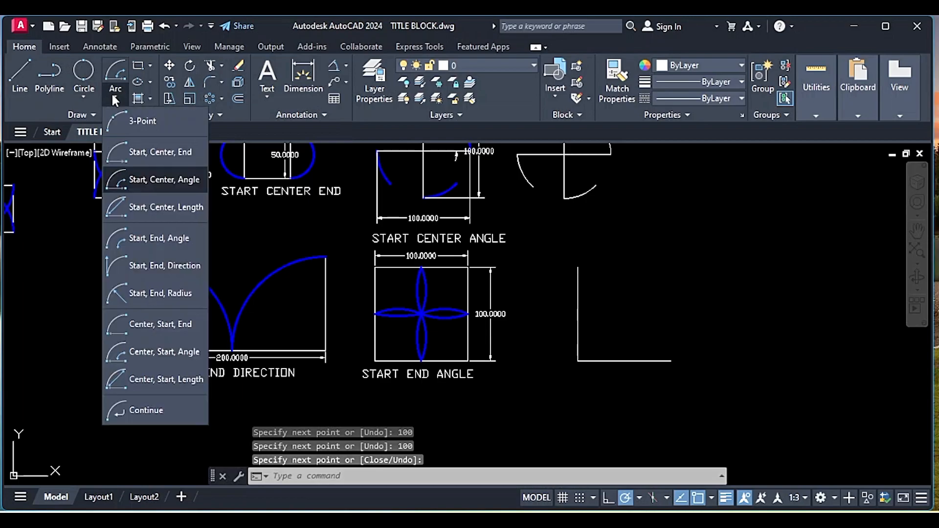
left_click(167, 264)
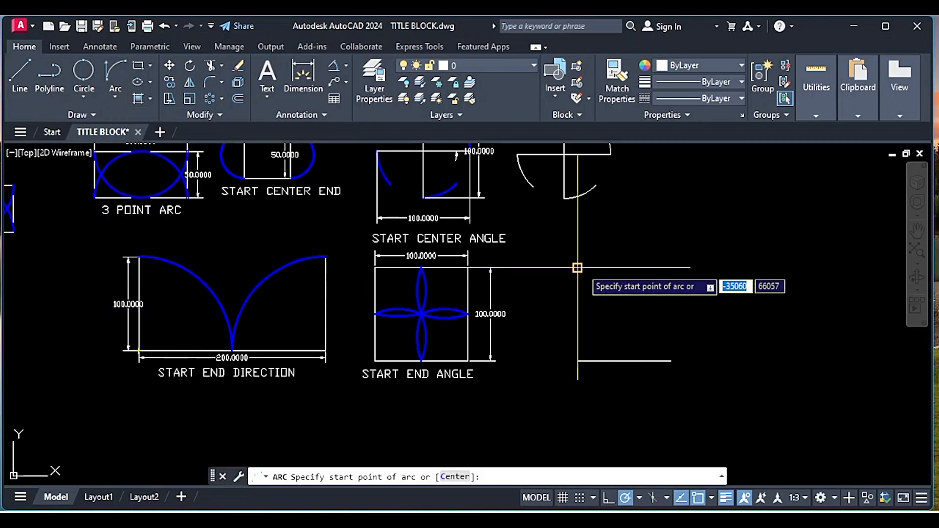
left_click(577, 267)
left_click(670, 361)
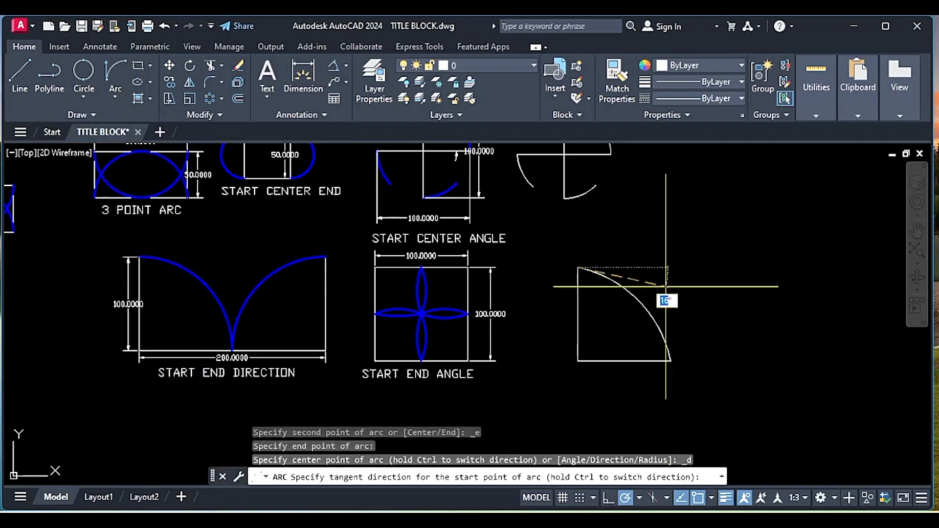
left_click(664, 269)
- Draw a closed 100 by 100 square with lines in the empty space right of the quarter-circle figure
middle_click_drag(663, 298, 525, 313)
key("Return")
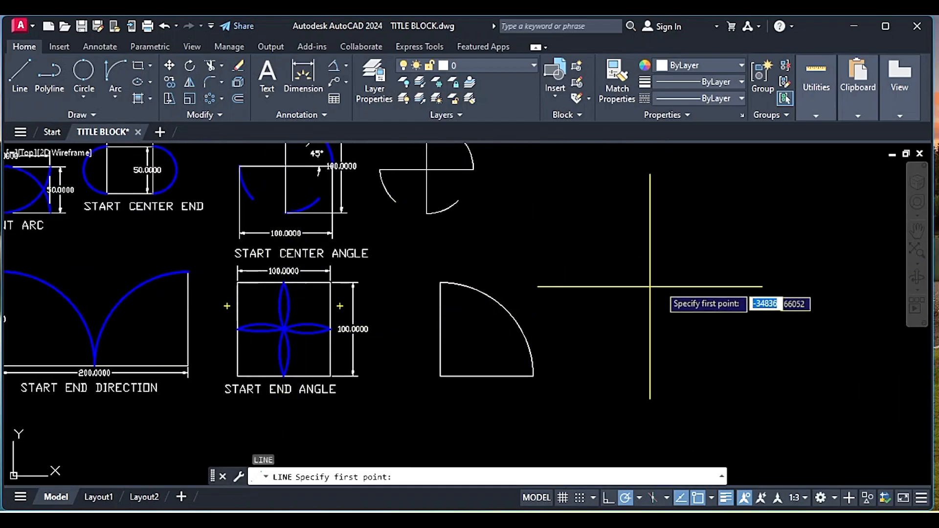
left_click(614, 271)
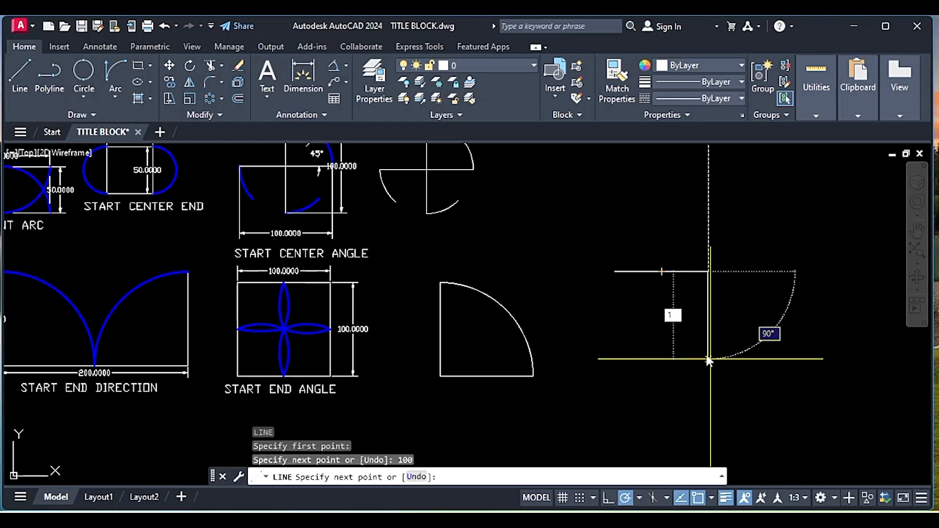
type("100")
key("Return")
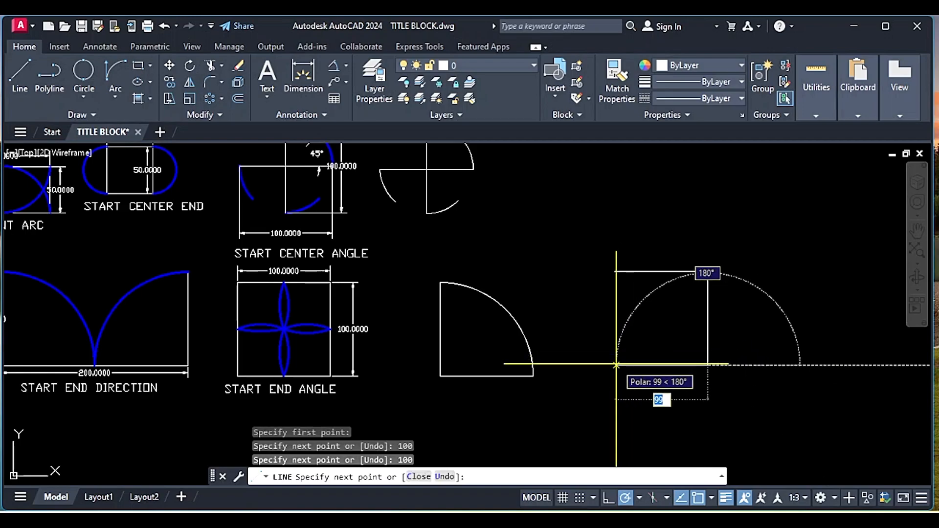
type("100")
key("Return")
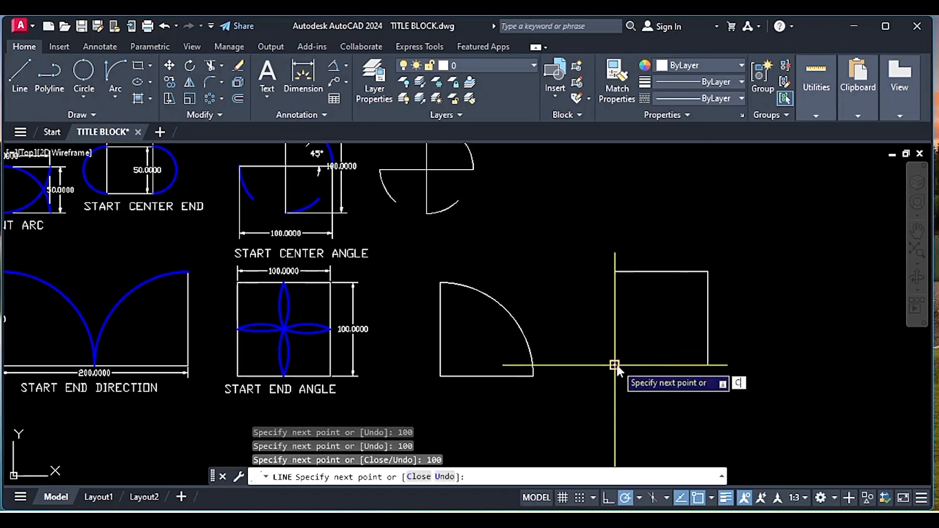
type("C")
key("Return")
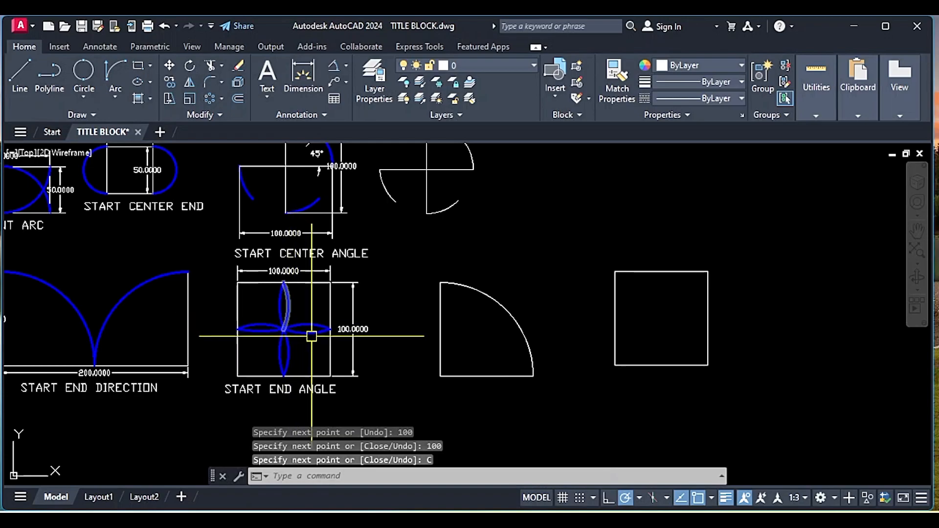
- Draw a Start, End, Angle arc from the square's upper-edge midpoint to its center, picking the included angle with 45° polar tracking
left_click(639, 499)
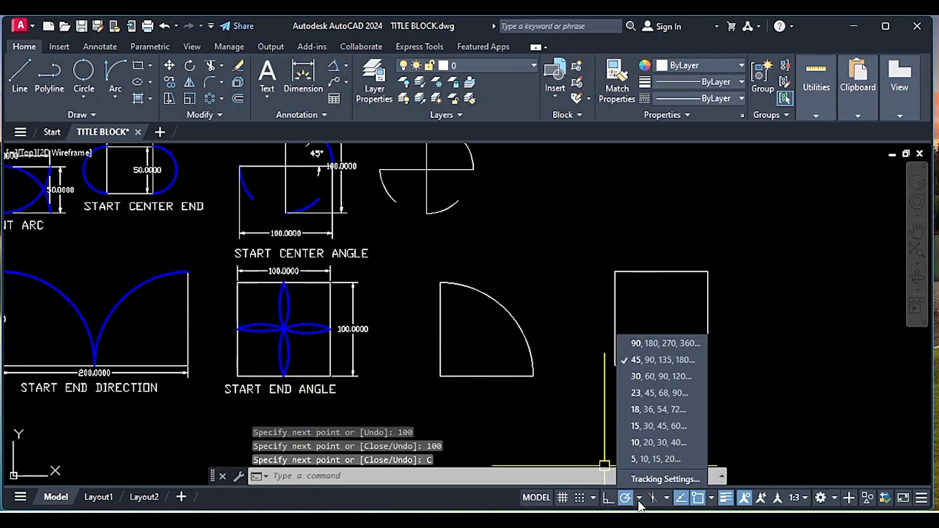
left_click(639, 501)
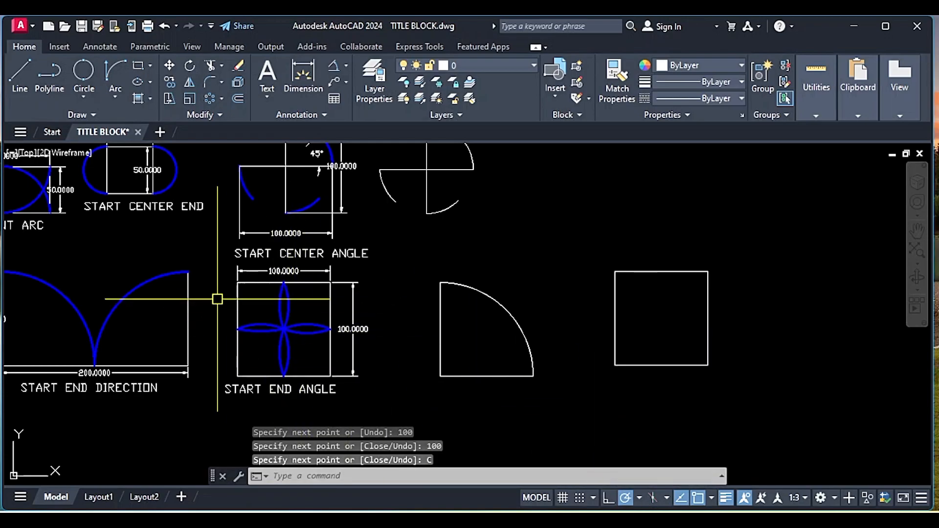
left_click(112, 94)
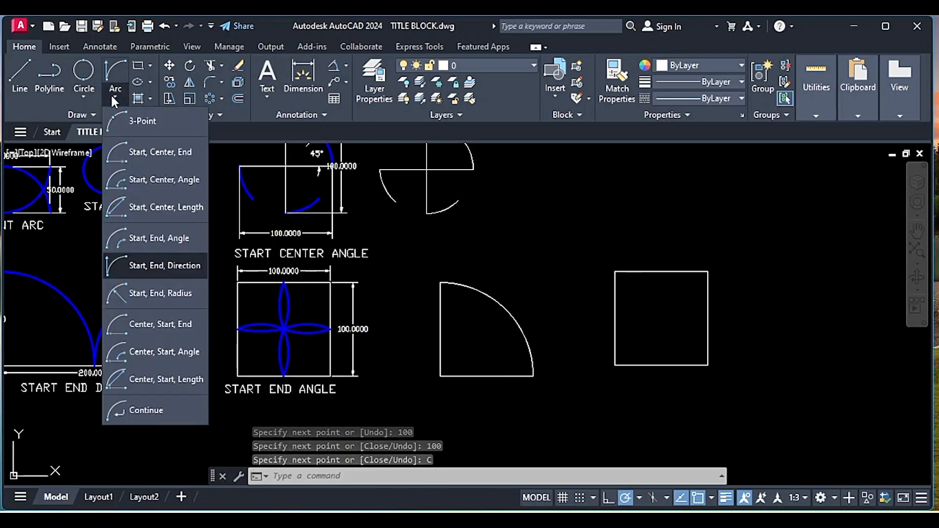
left_click(146, 233)
left_click(661, 270)
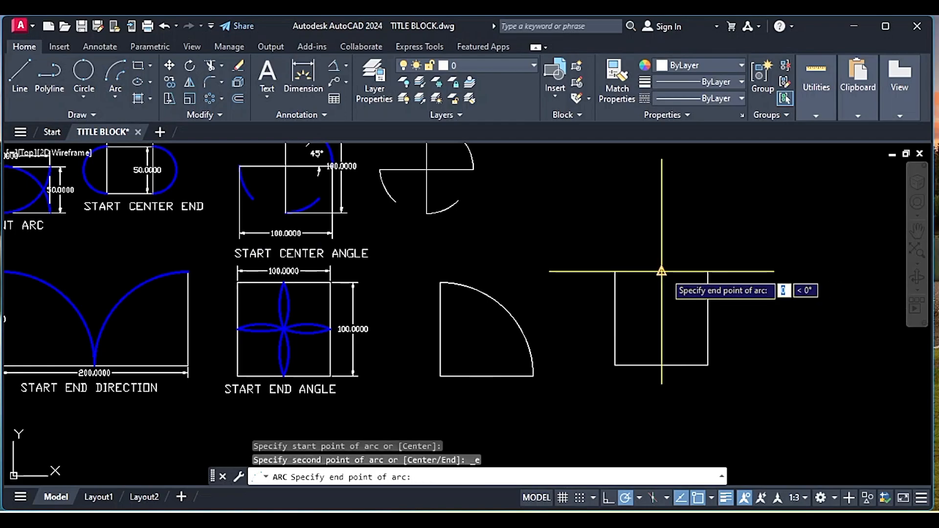
left_click(662, 318)
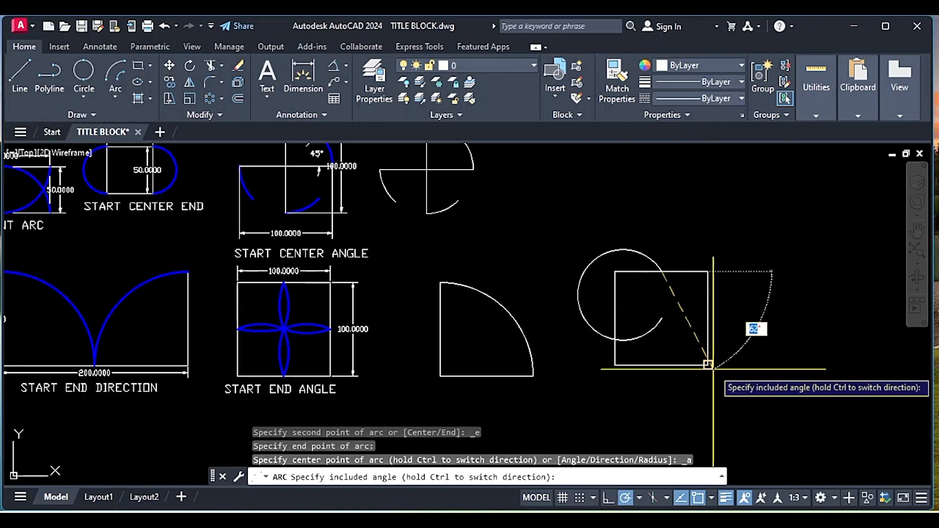
left_click(715, 213)
- Mirror the arc about the vertical line through its two endpoints, keeping the source arc
left_click(674, 298)
left_click(652, 297)
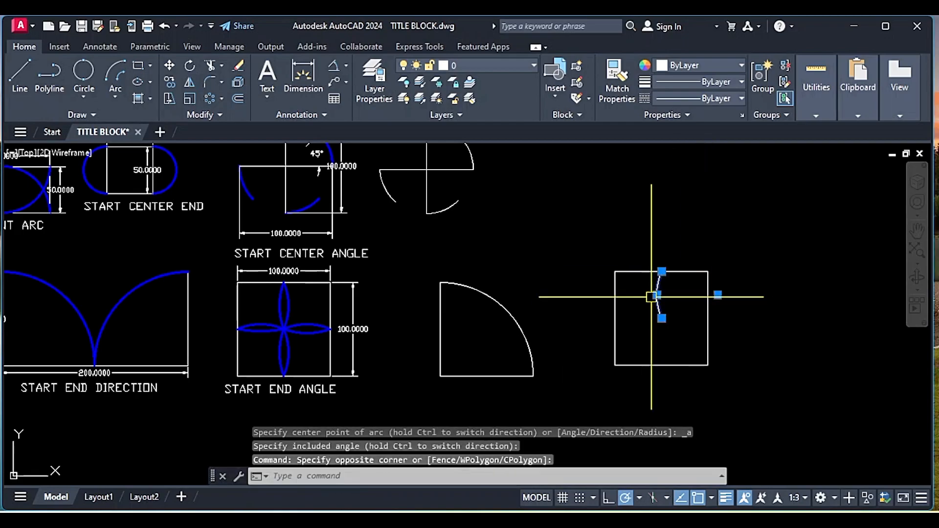
type("MI")
key("Return")
left_click(660, 318)
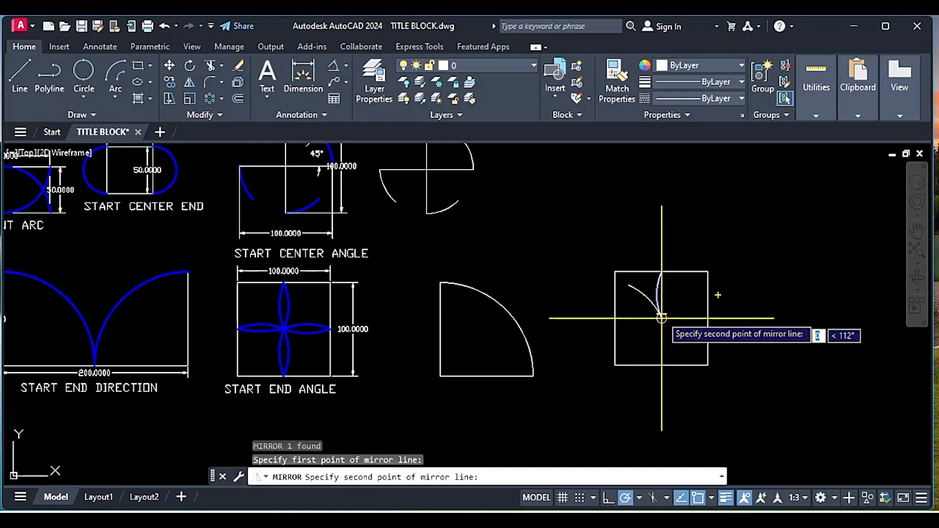
left_click(661, 271)
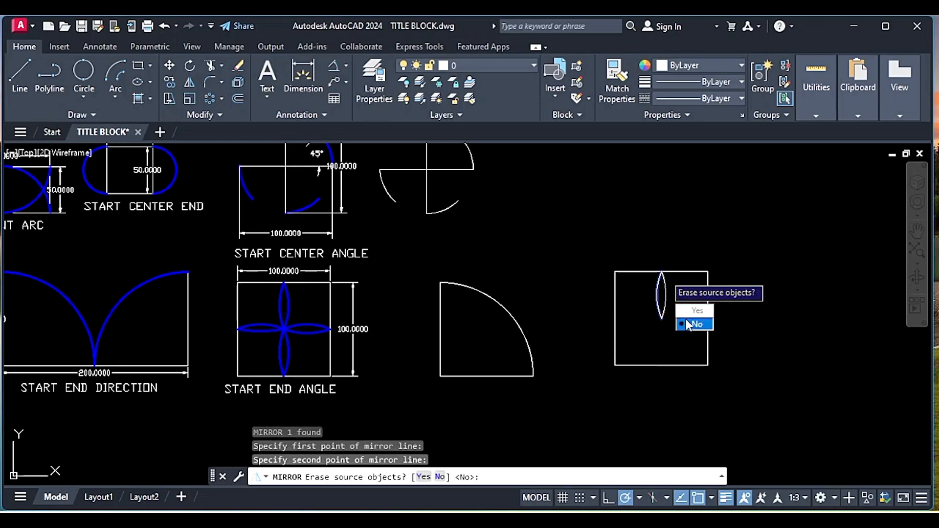
left_click(689, 324)
- Create a polar array of the two-arc petal around the square's center with 4 items over 360°
left_click(675, 288)
left_click(652, 291)
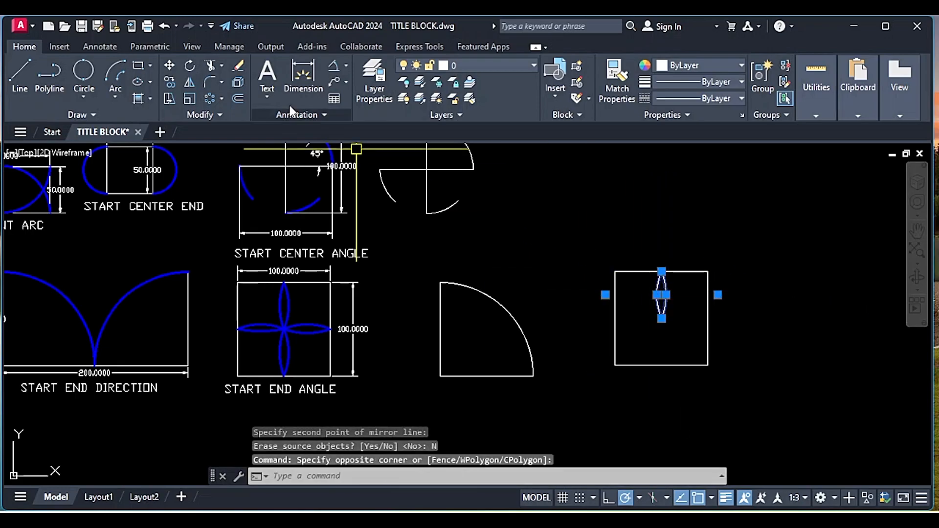
left_click(213, 98)
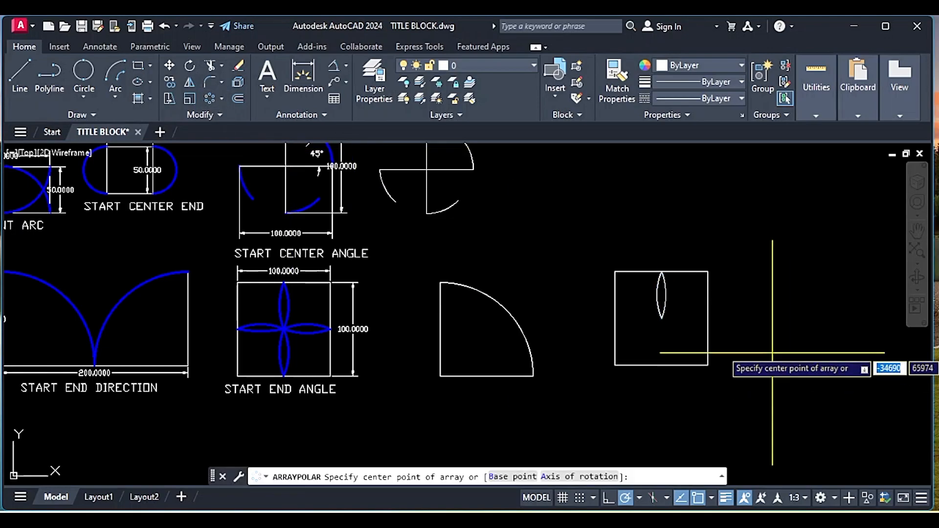
left_click(661, 318)
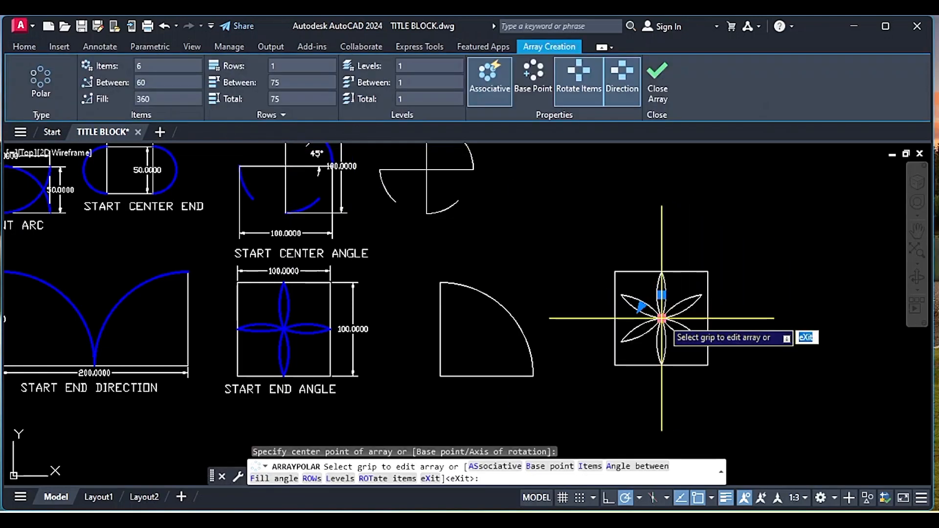
left_click(146, 68)
type("4")
key("Return")
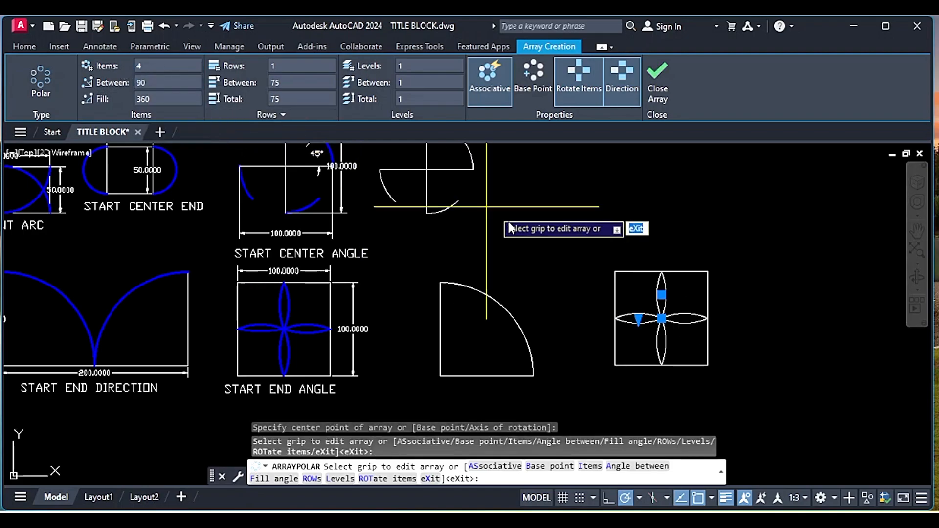
left_click(659, 78)
- Move the square and its petal array about 86 units to the right, clear of the quarter-circle figure
left_click(682, 335)
left_click(636, 320)
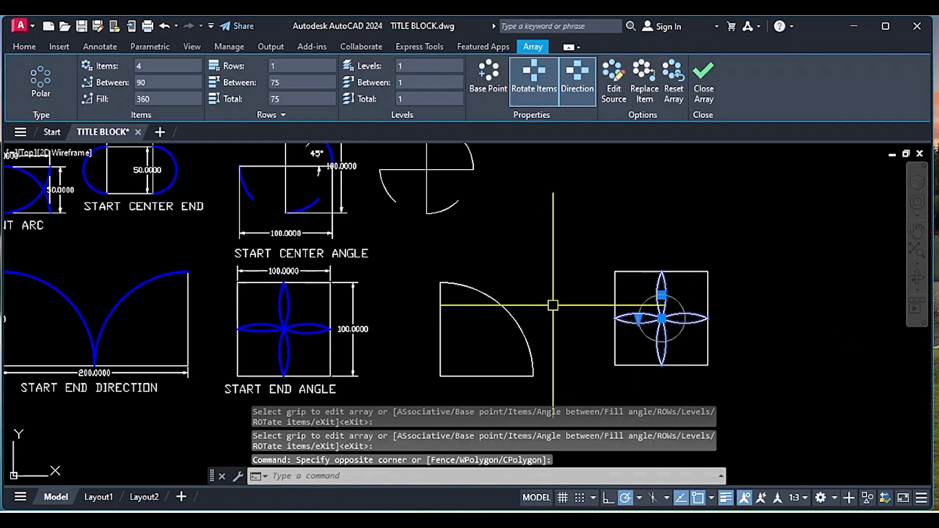
key("Escape")
left_click(781, 390)
left_click(606, 259)
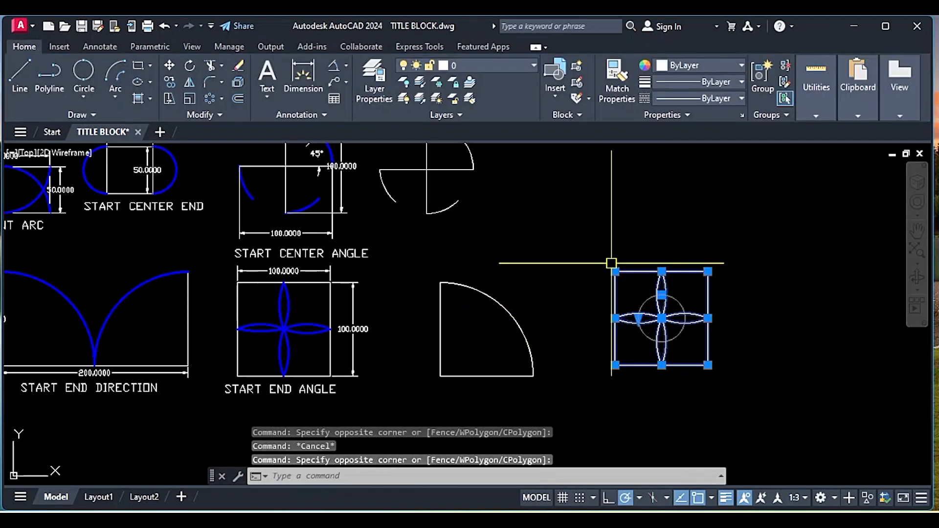
type("m")
key("Return")
left_click(555, 267)
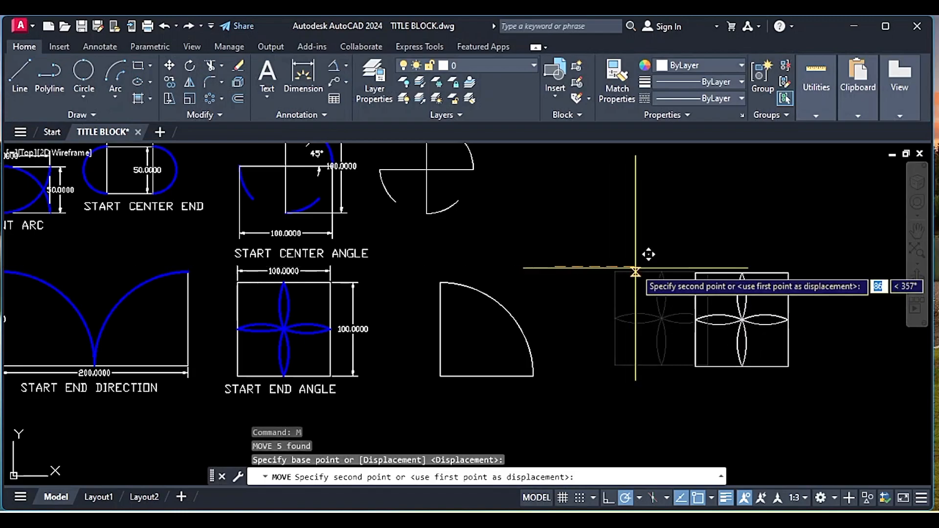
key("Escape")
- Mirror the L lines and their arc about a vertical line through the lower-right endpoint, keeping the source objects
left_click(588, 393)
left_click(458, 309)
type("mi")
key("Return")
left_click(534, 376)
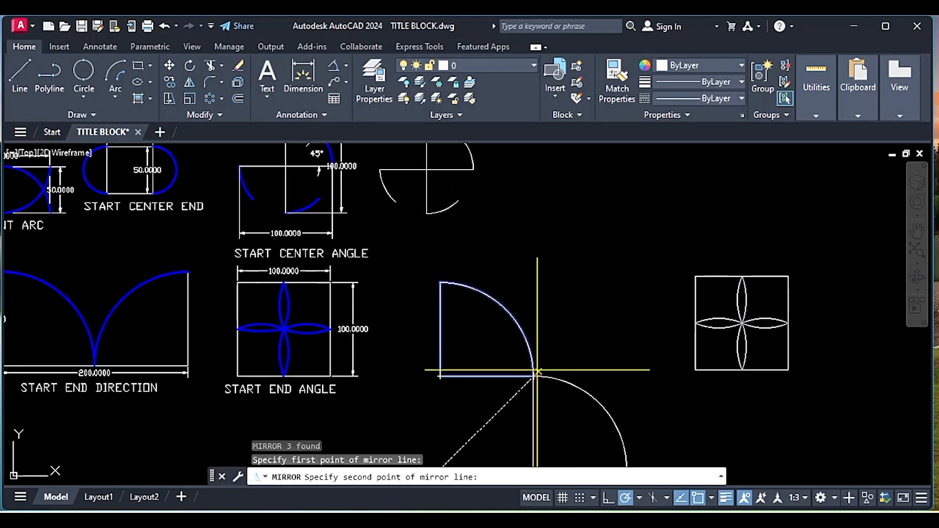
left_click(534, 297)
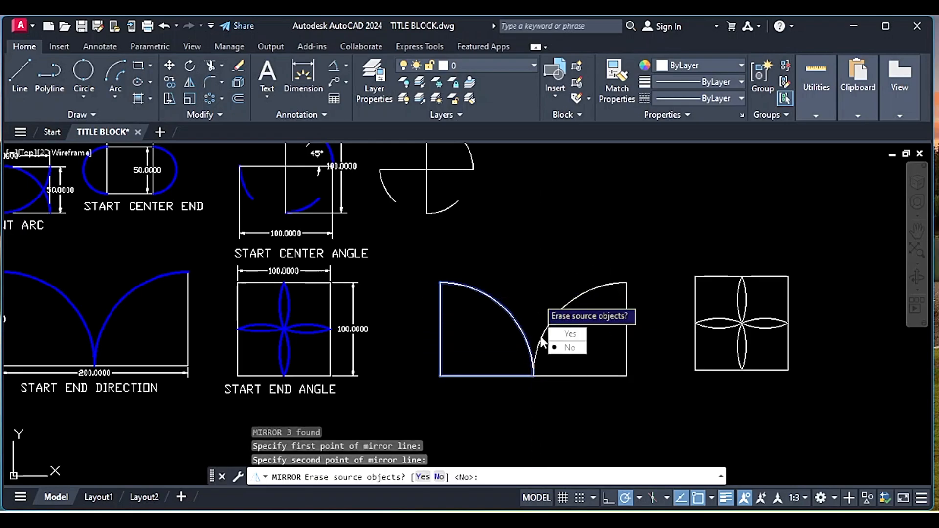
left_click(569, 347)
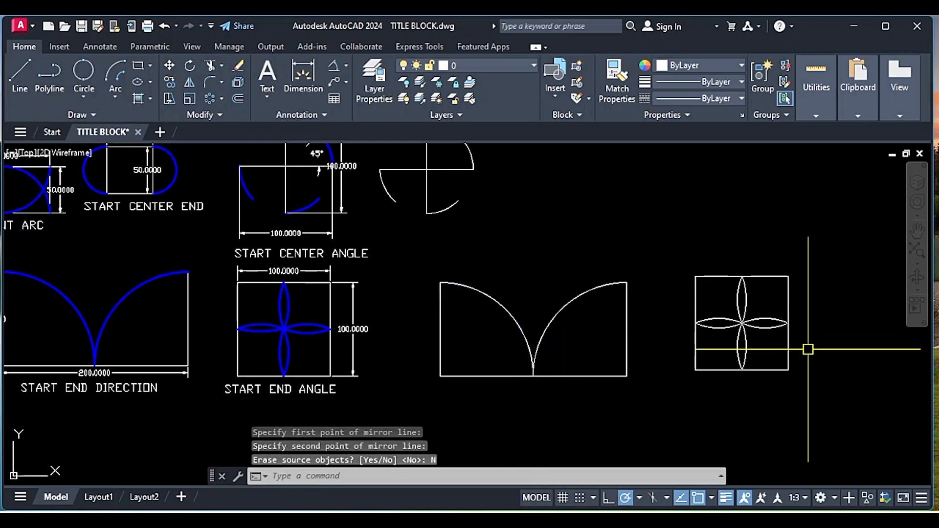
- Assign the petal array, the two mirrored quarter arcs and the cross's four arcs to the BLUE ARC layer
left_click(769, 350)
left_click(729, 307)
left_click(586, 348)
left_click(495, 318)
middle_click_drag(451, 234, 458, 304)
left_click(452, 277)
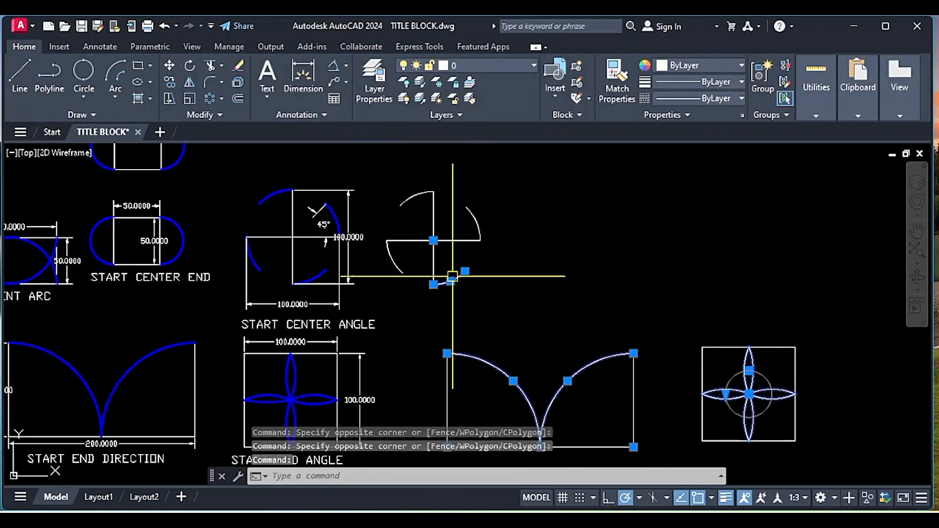
left_click(404, 264)
left_click(391, 270)
left_click(408, 195)
left_click(474, 213)
scroll(468, 198, "down", 2)
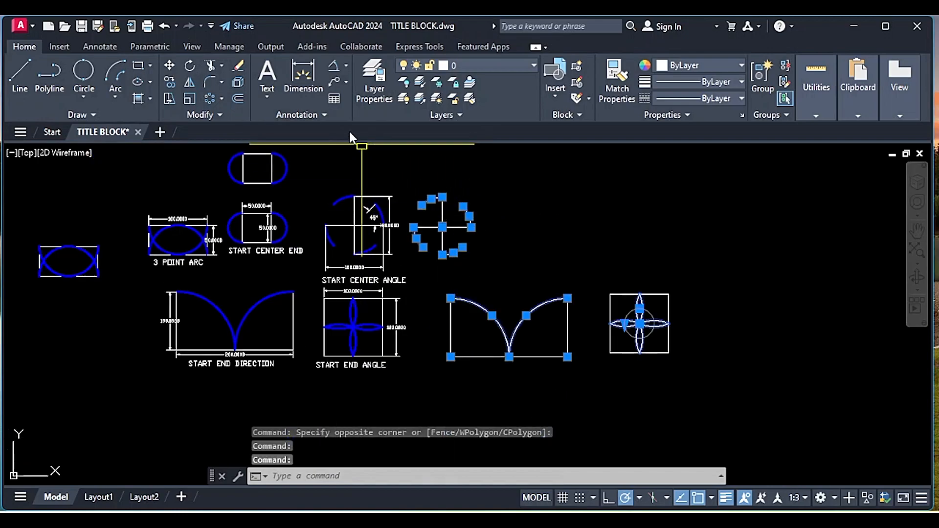
left_click(484, 64)
left_click(477, 116)
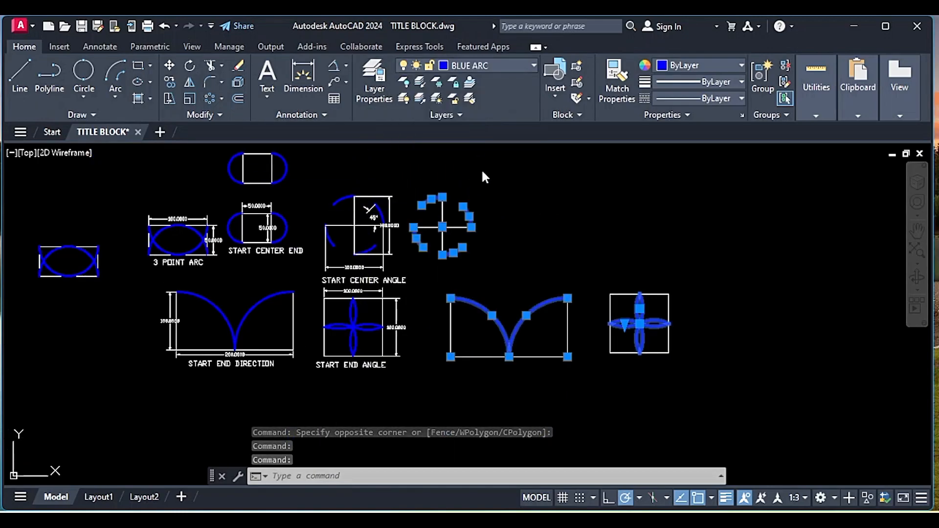
middle_click_drag(582, 282, 553, 304)
key("Escape")
middle_click_drag(720, 315, 630, 297)
middle_click_drag(529, 276, 573, 293)
middle_click_drag(404, 241, 446, 260)
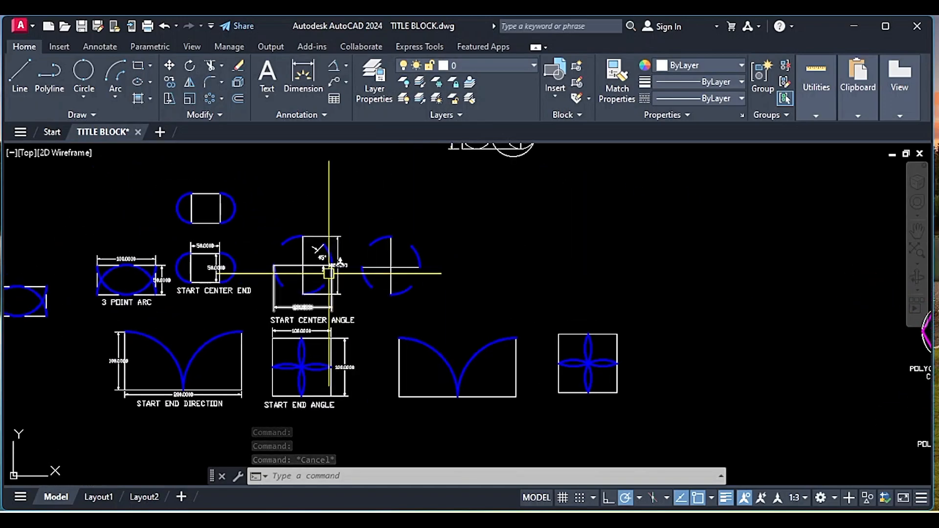
scroll(359, 267, "up", 2)
scroll(383, 272, "down", 2)
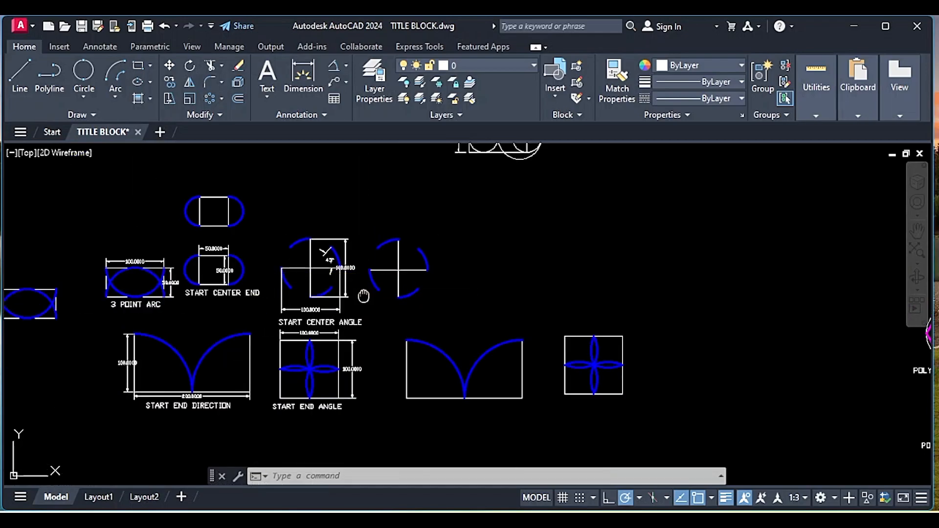
middle_click_drag(362, 295, 385, 296)
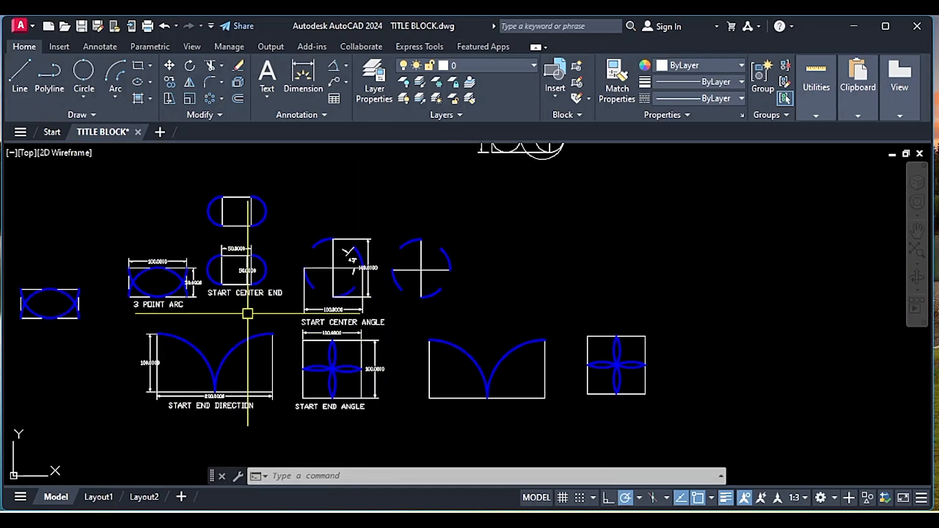
- Add an arc length dimension to the right-hand arc of the undimensioned square with two side arcs
left_click(345, 65)
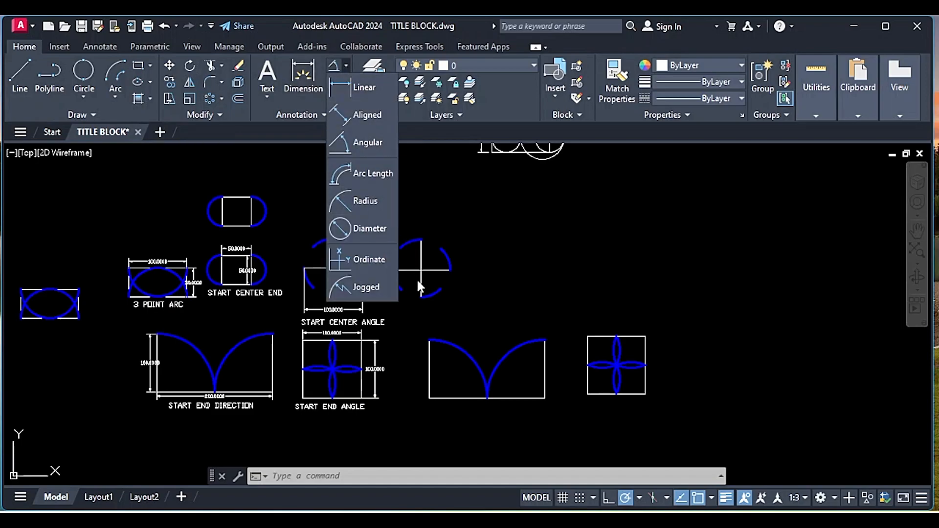
left_click(369, 174)
left_click(268, 211)
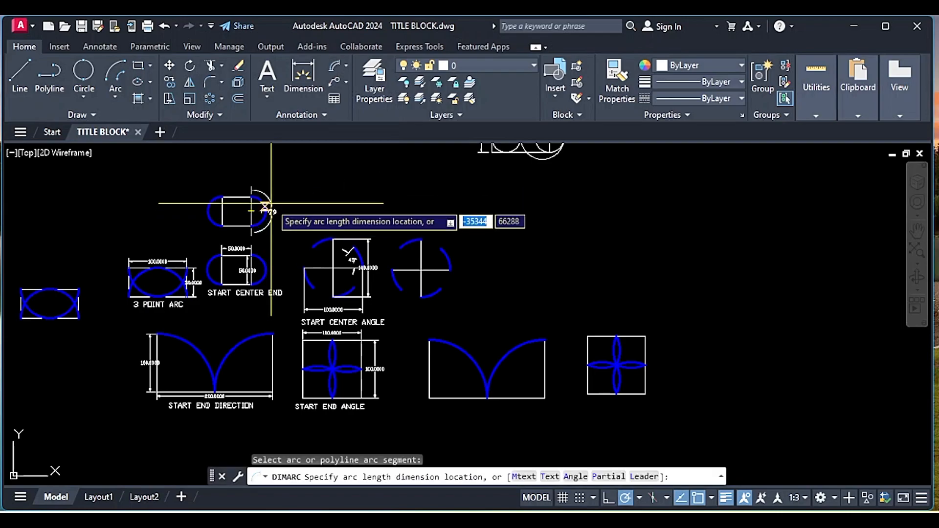
scroll(282, 207, "up", 2)
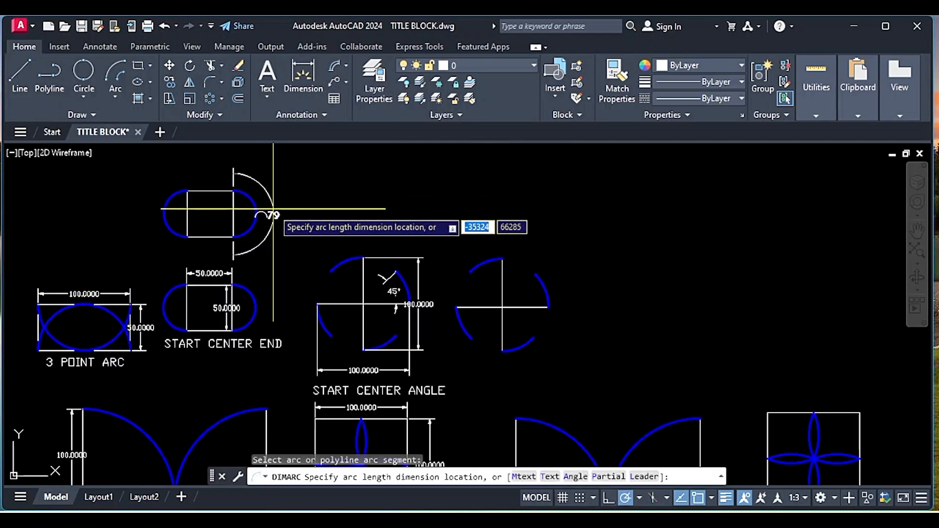
left_click(283, 210)
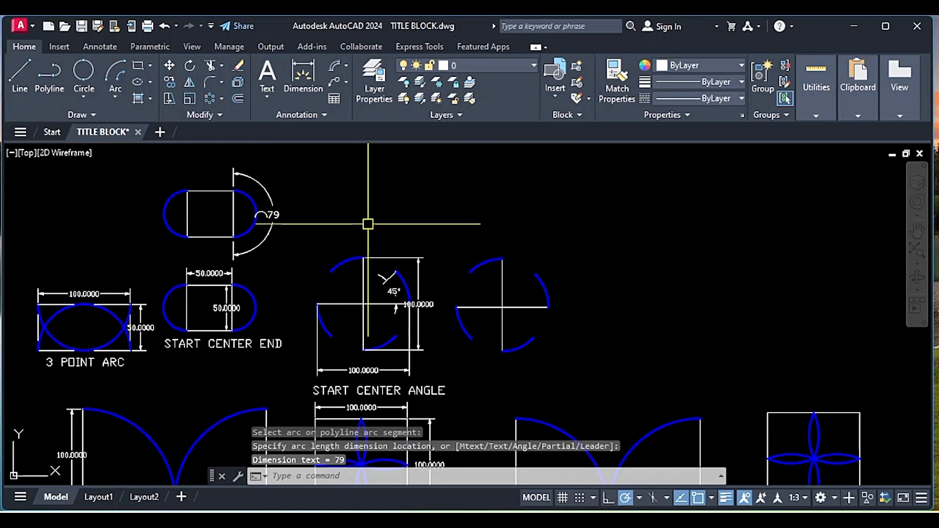
- Erase the arc length dimension from the square with two side arcs
left_click(273, 215)
type("E")
key("Return")
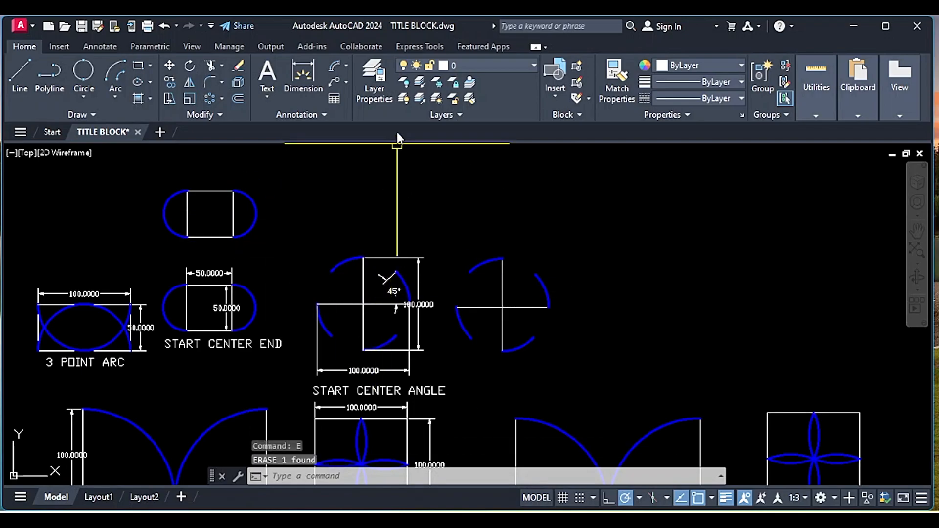
- Add an angular dimension to the upper-right arc of the recreated cross figure, placed just inside the arc
left_click(346, 65)
left_click(353, 143)
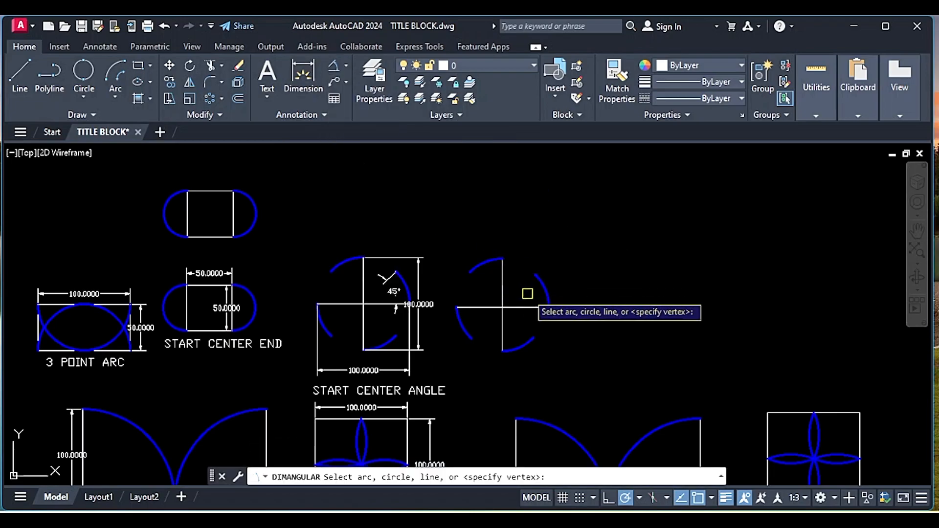
left_click(540, 283)
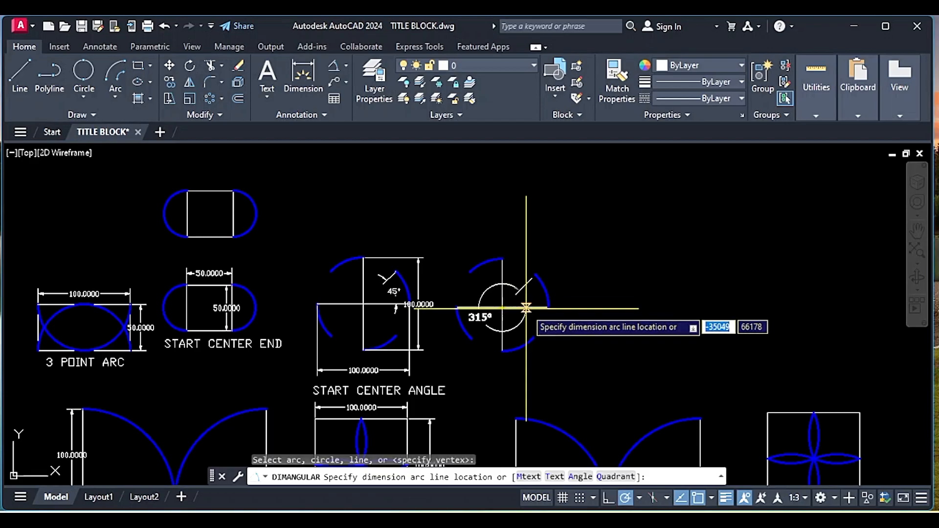
scroll(530, 303, "up", 4)
left_click(537, 290)
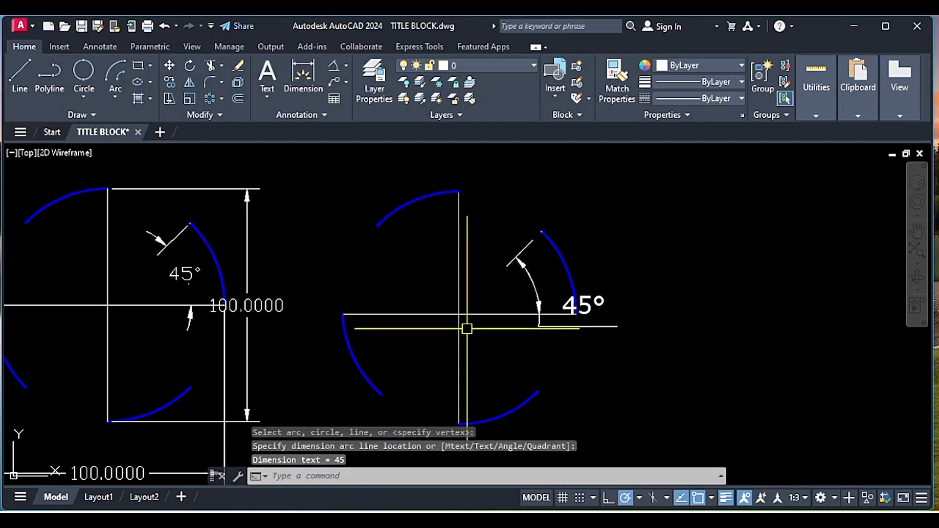
- Reposition the angular dimension's text inward on the recreated cross figure so it sits between the dimension's arrowheads
scroll(531, 351, "down", 3)
left_click(551, 322)
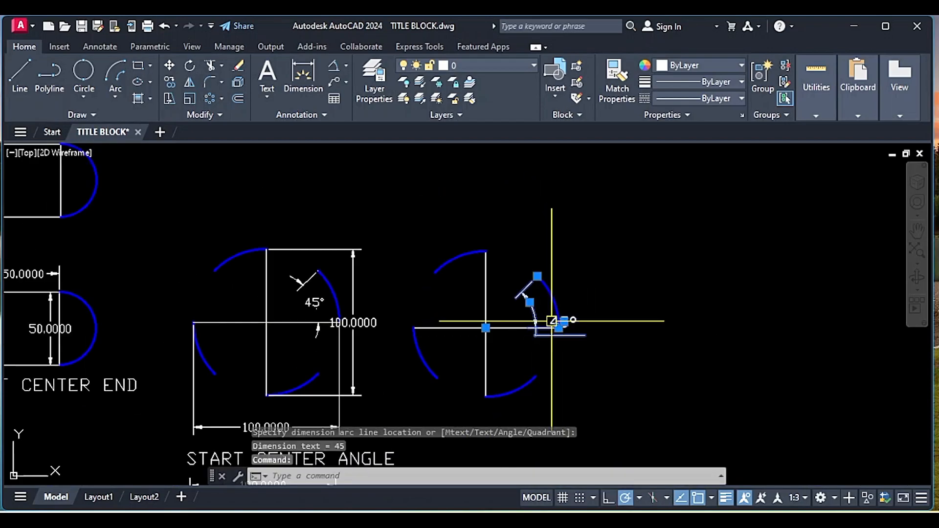
left_click(564, 322)
scroll(543, 313, "up", 2)
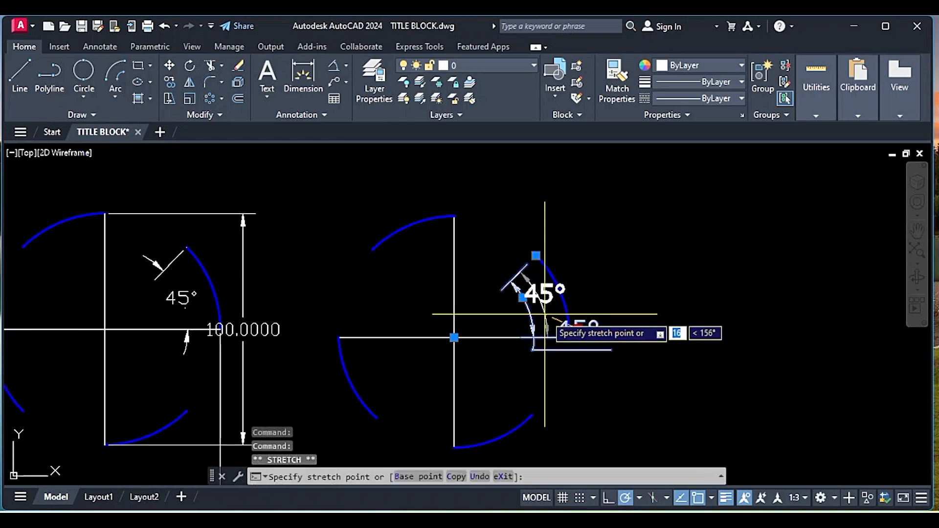
key("Escape")
key("Escape")
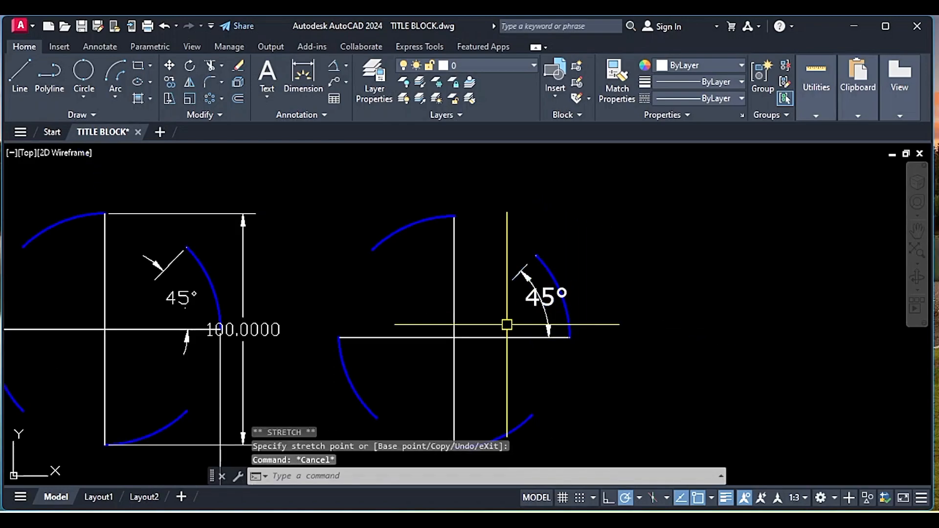
scroll(553, 365, "down", 8)
middle_click_drag(513, 320, 557, 324)
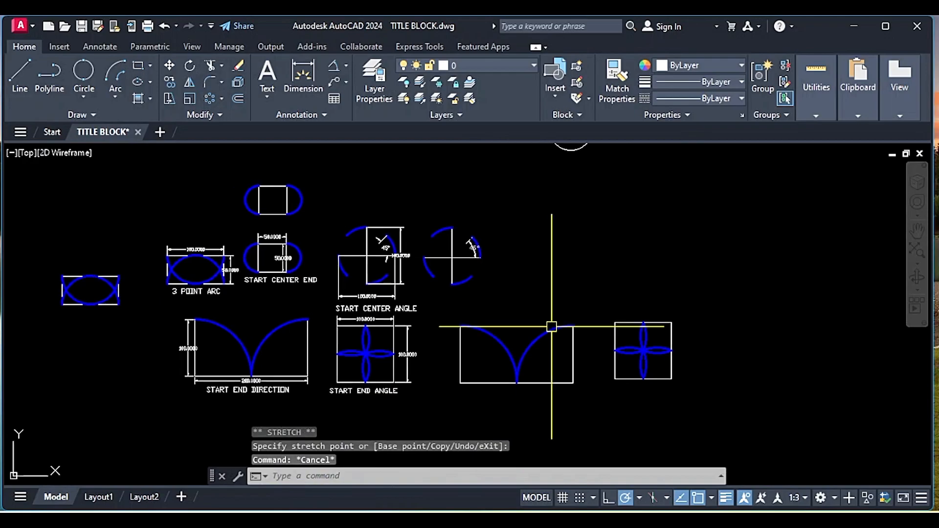